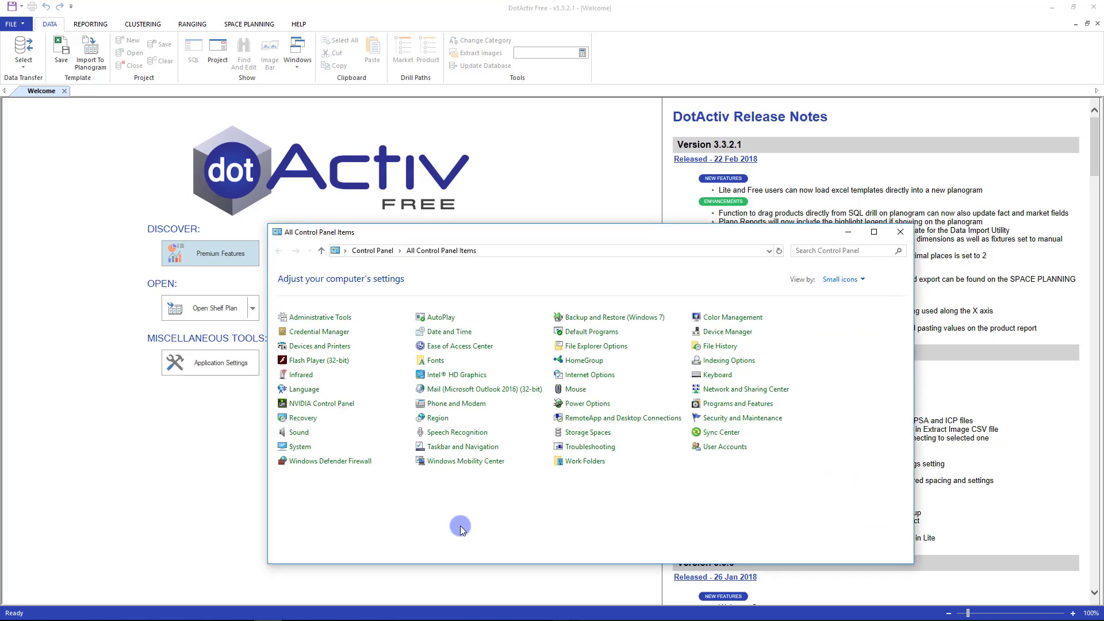
Step: Open Region's Additional settings and review the decimal, digit grouping and list separator symbols
click(435, 420)
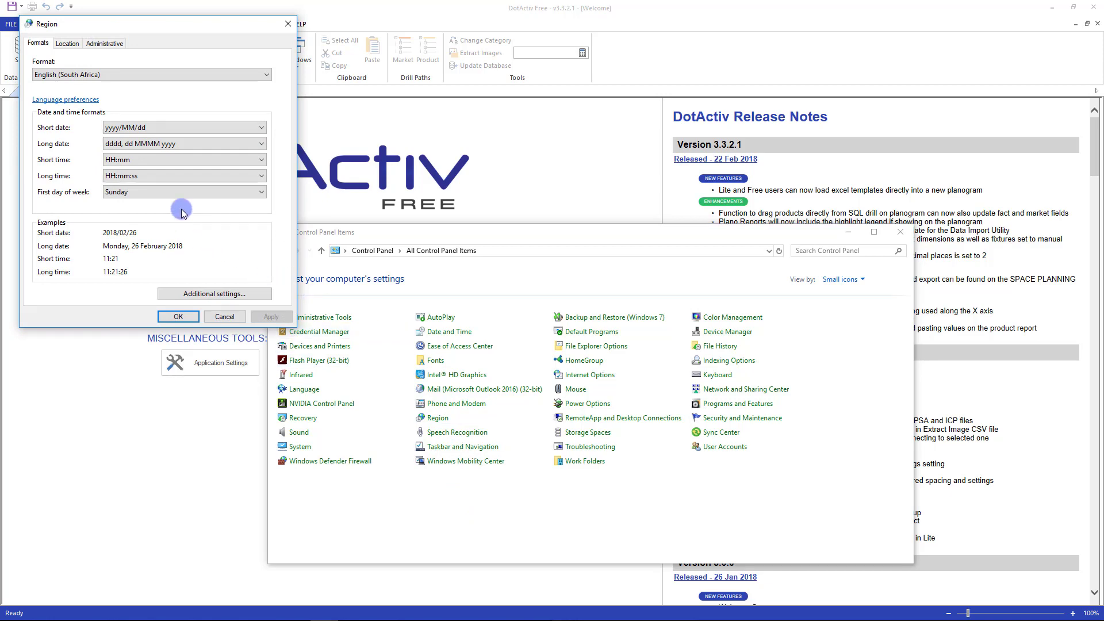
click(250, 295)
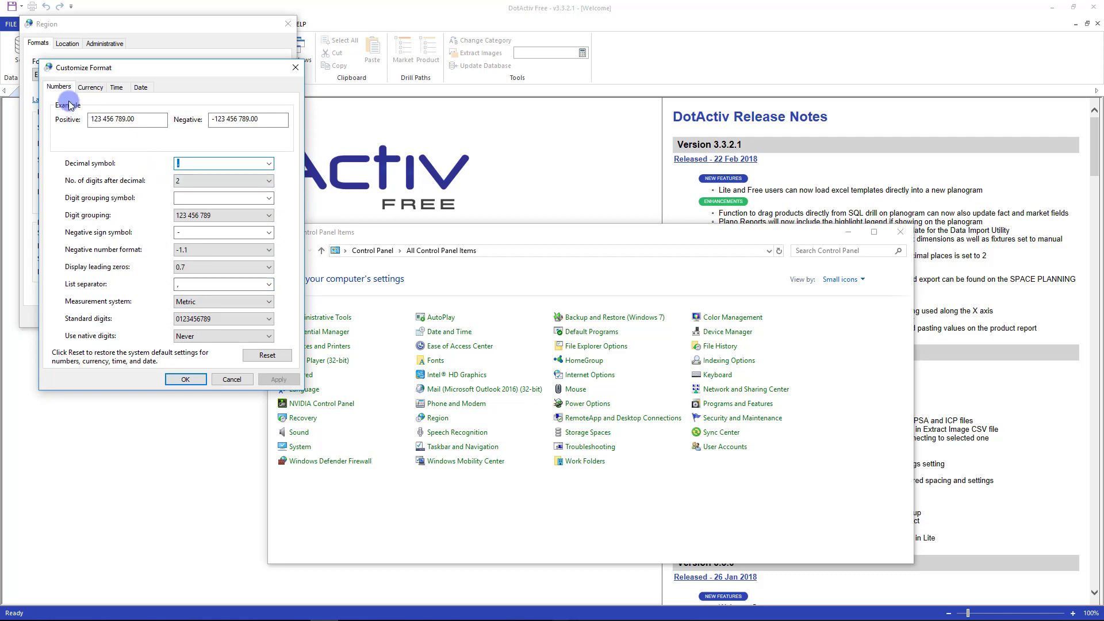
click(183, 164)
click(183, 163)
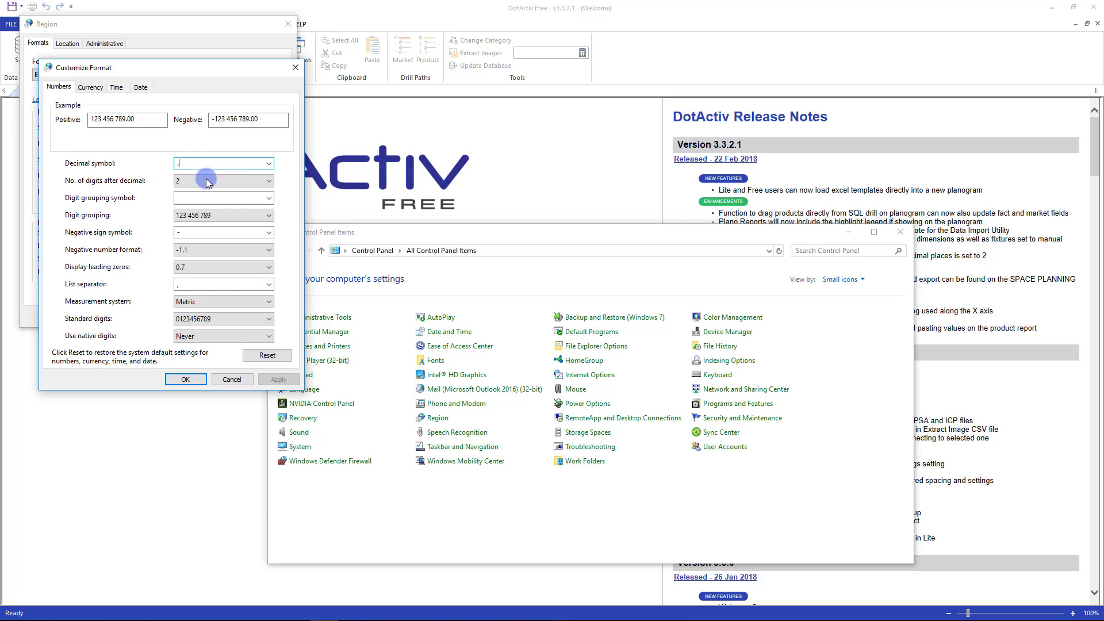
click(222, 197)
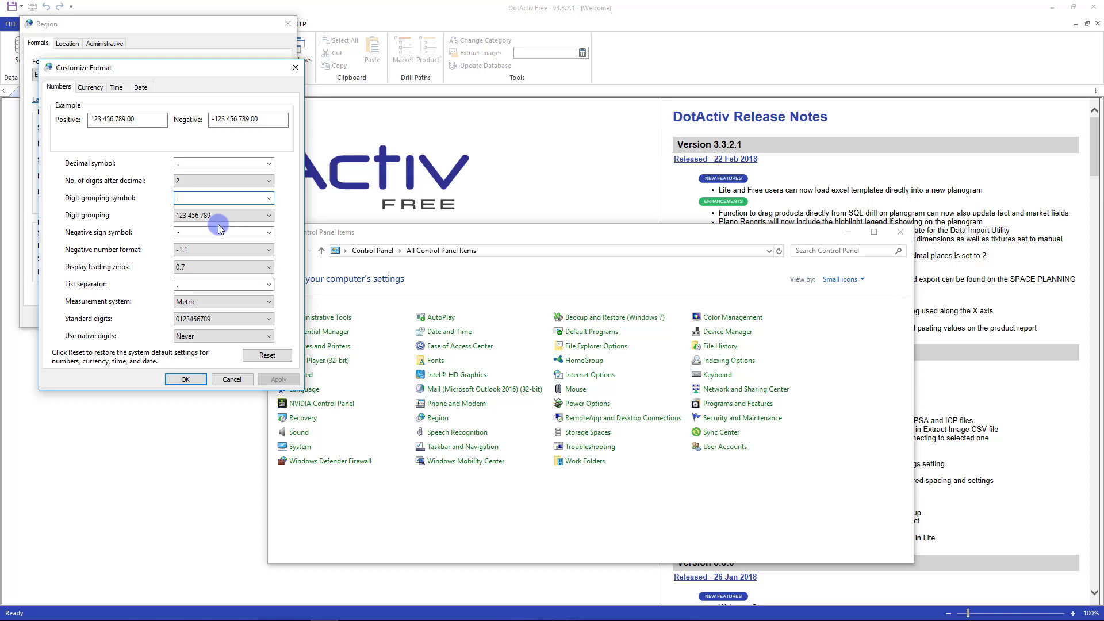
click(215, 284)
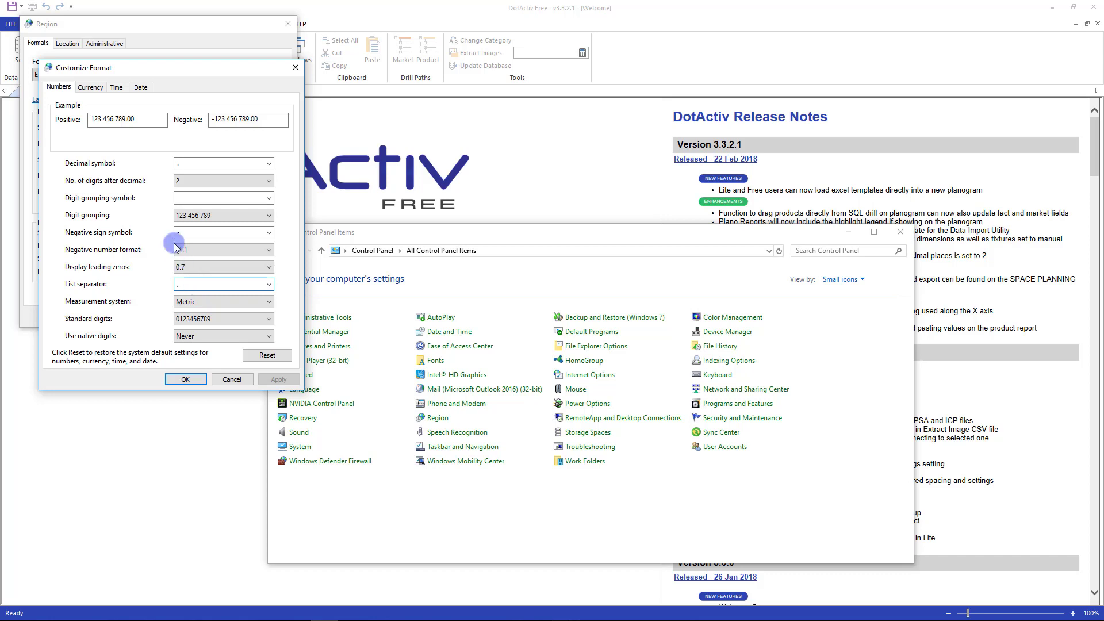
Step: Review currency symbol R and short date yyyy/MM/dd, then accept the Customize Format settings
click(90, 87)
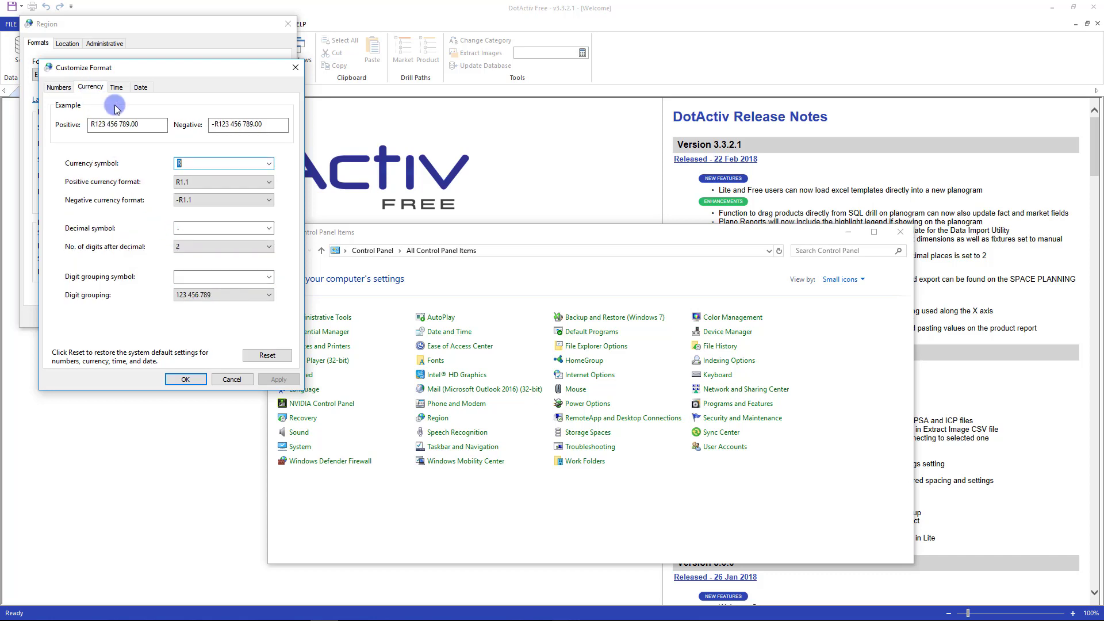
click(196, 165)
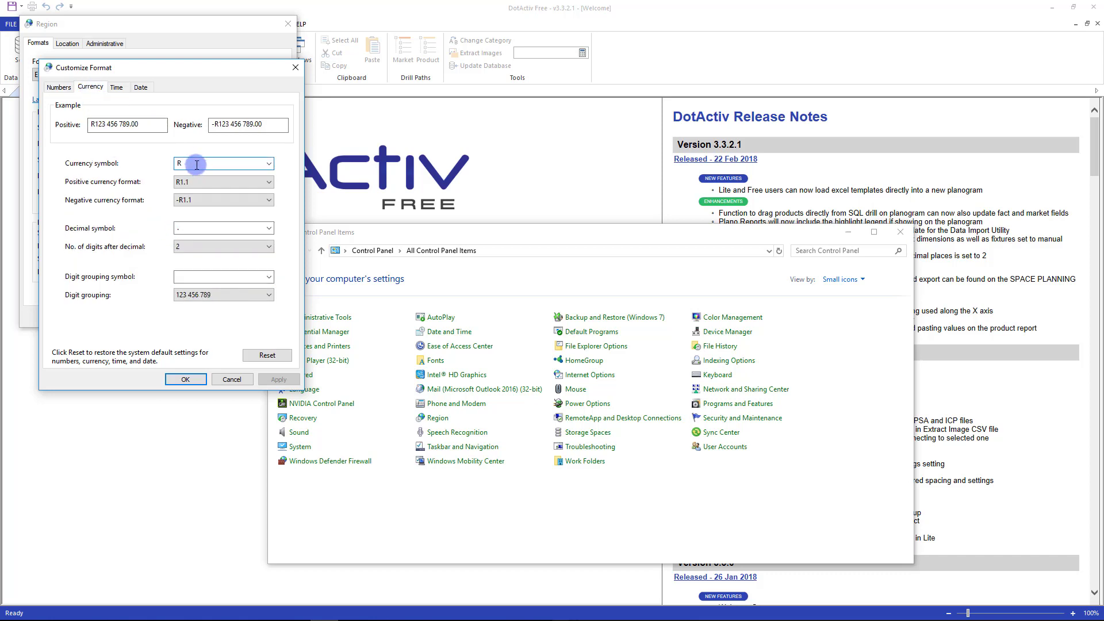
double_click(196, 228)
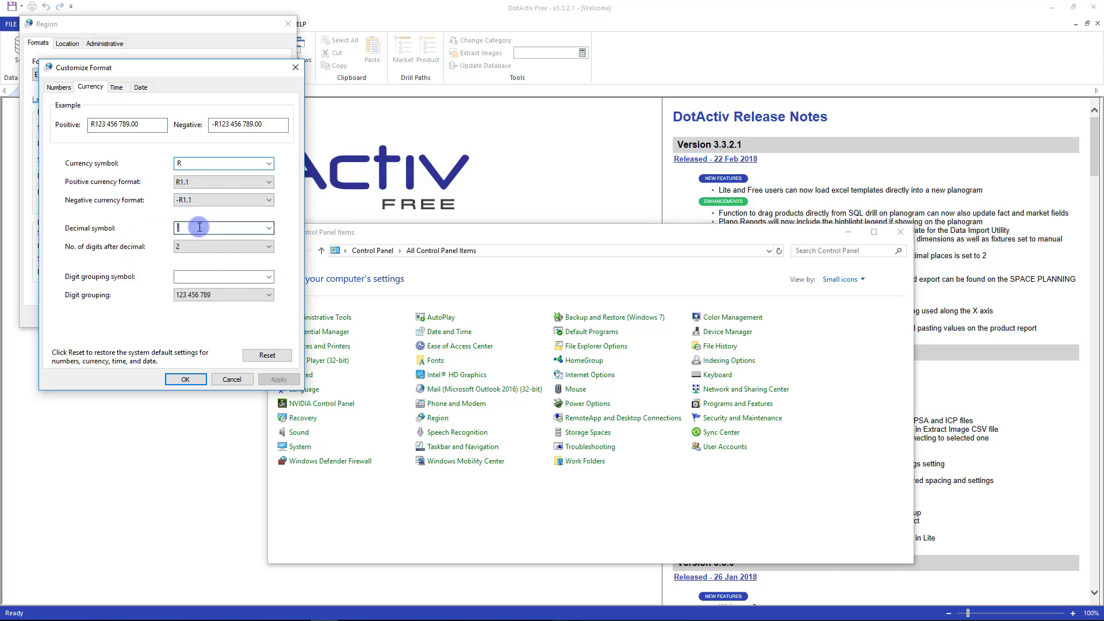
double_click(198, 277)
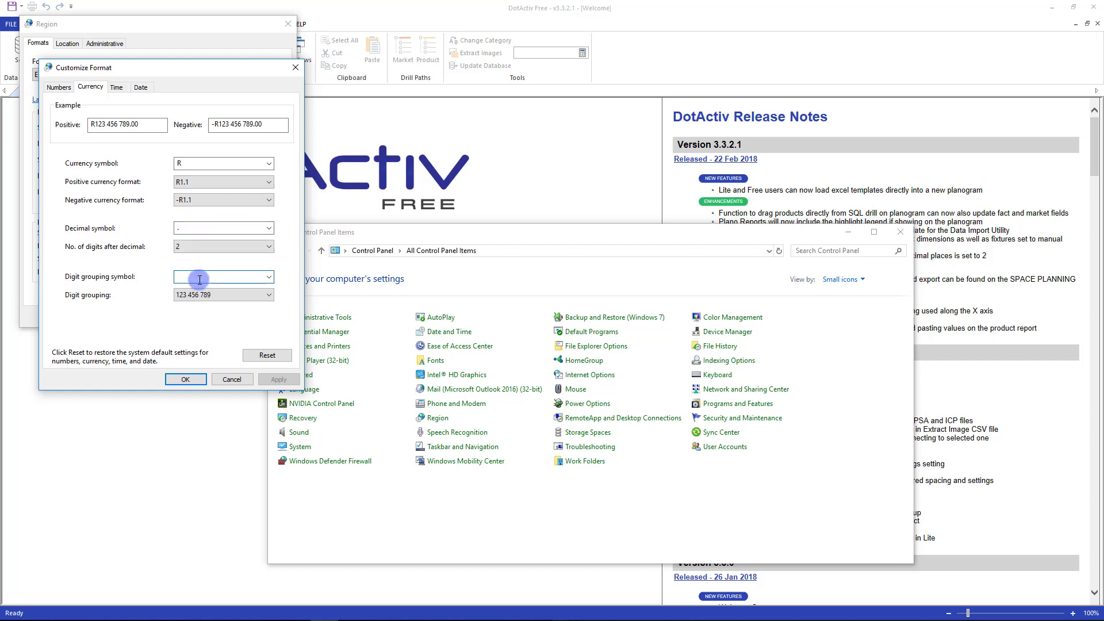
click(141, 87)
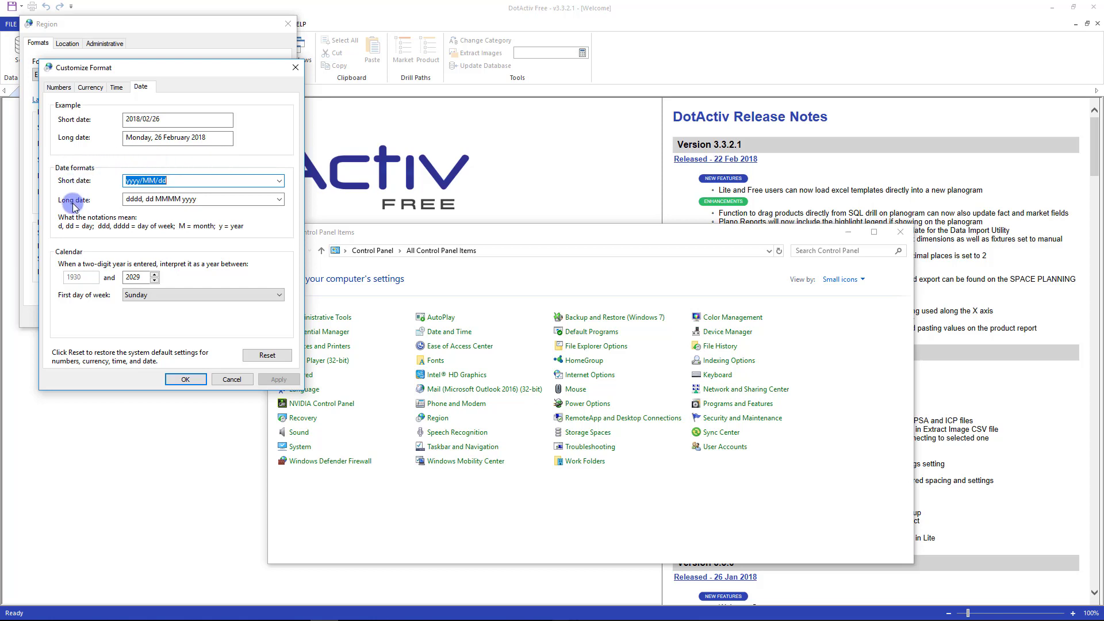
click(190, 184)
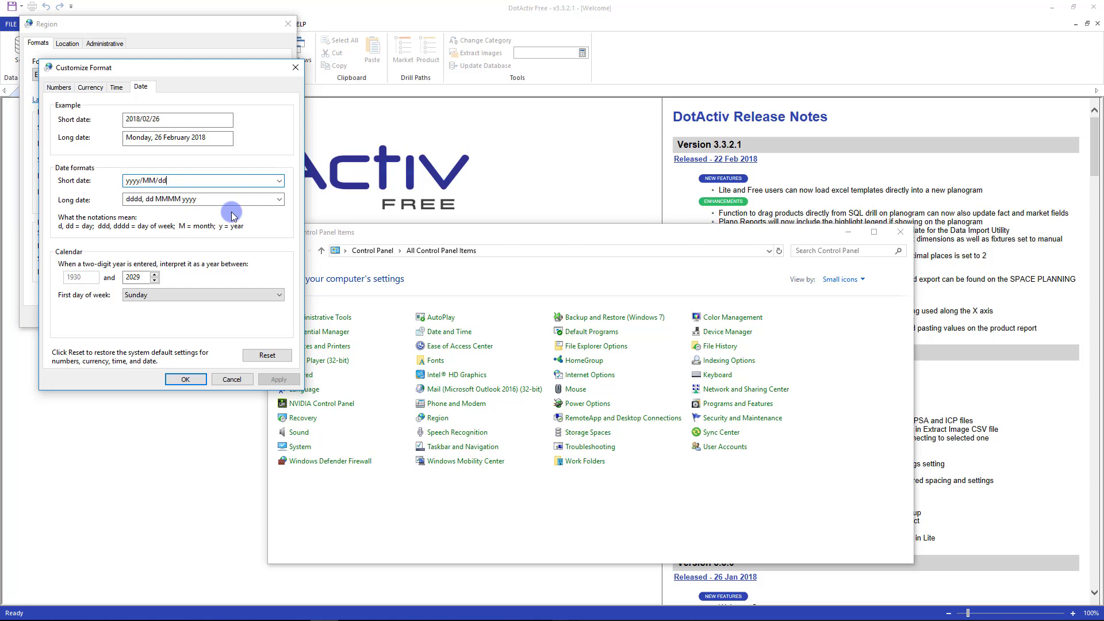
click(185, 378)
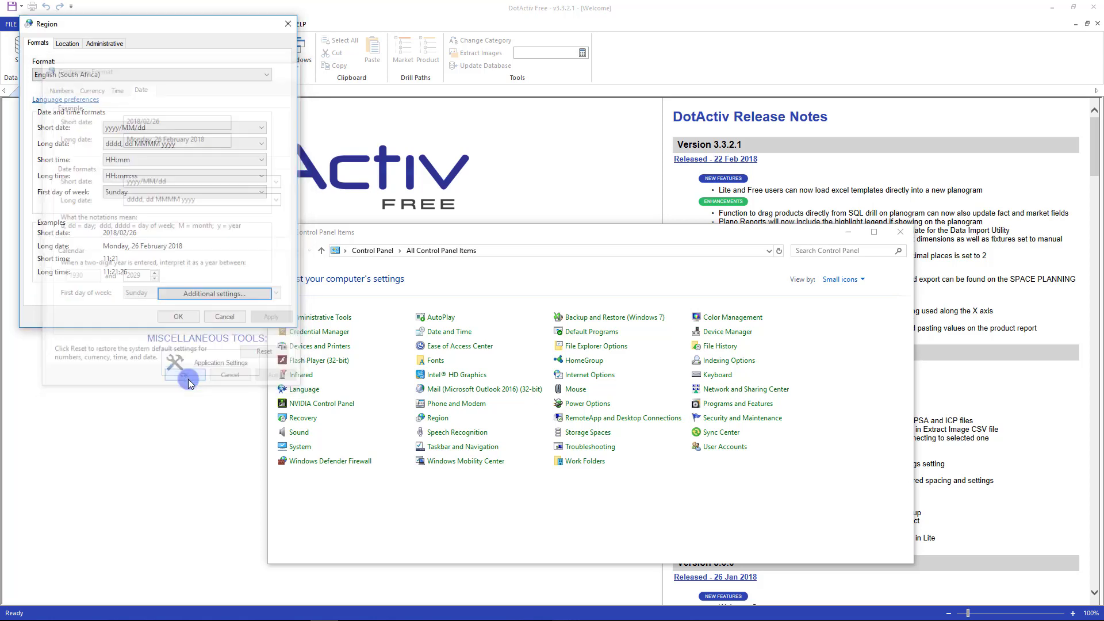
Step: Close the Region settings and the Control Panel window
click(178, 316)
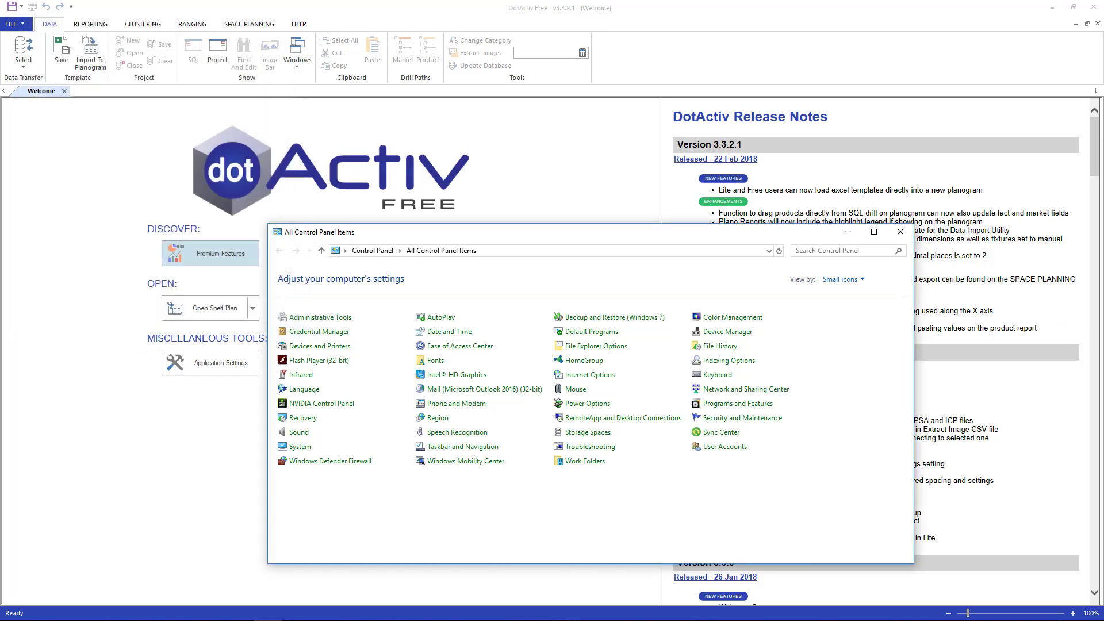
click(746, 431)
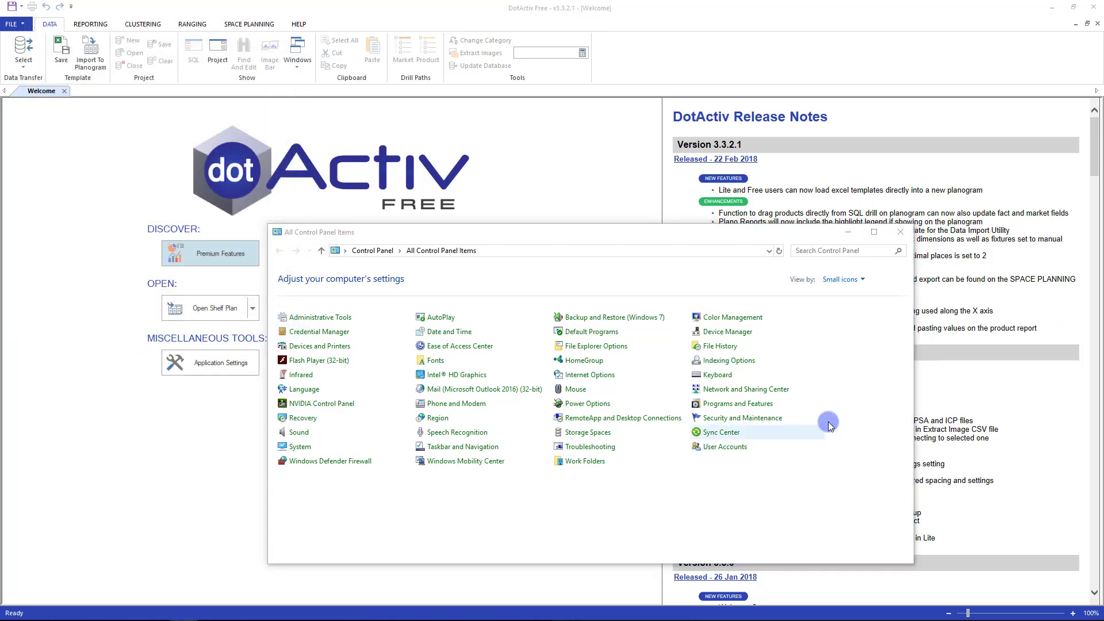
click(902, 233)
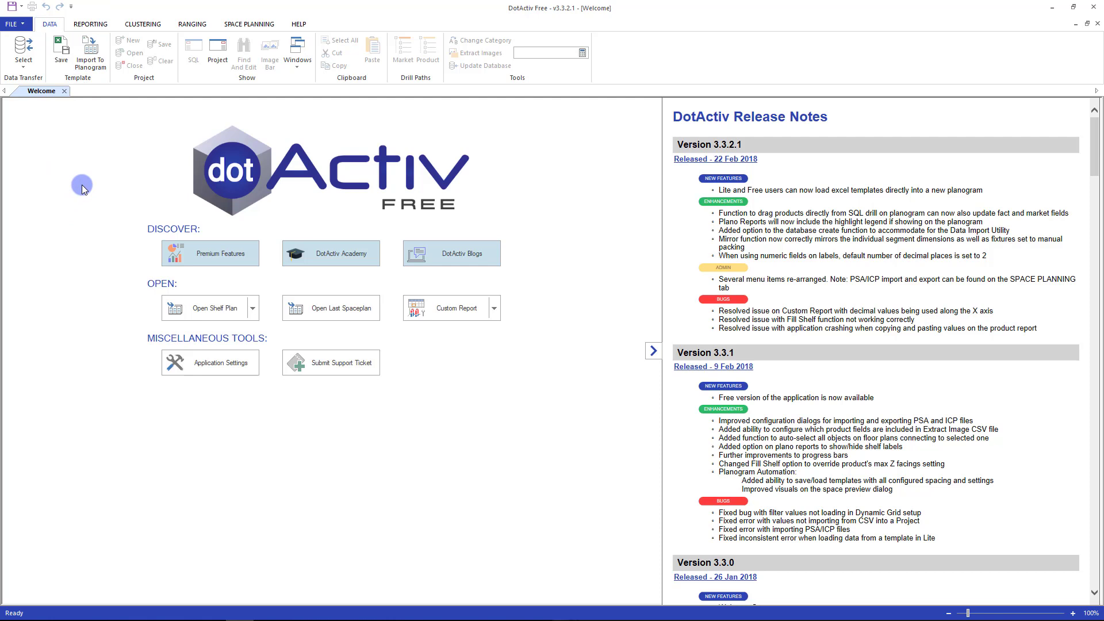
Step: Look over DotActiv's DATA ribbon and the Save template dropdown options
click(50, 25)
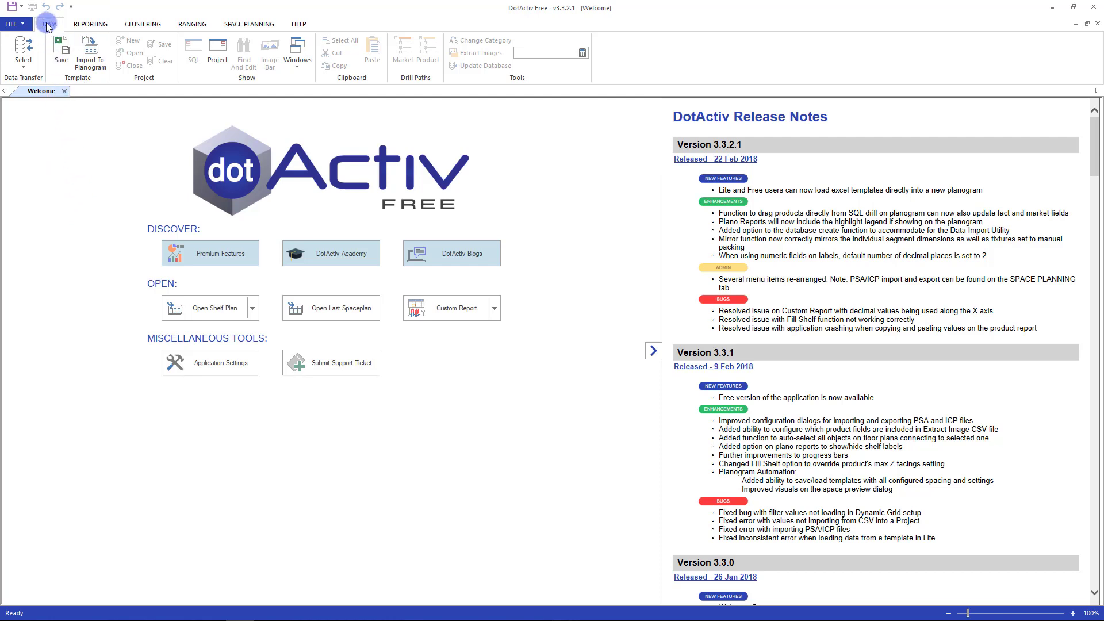
click(268, 26)
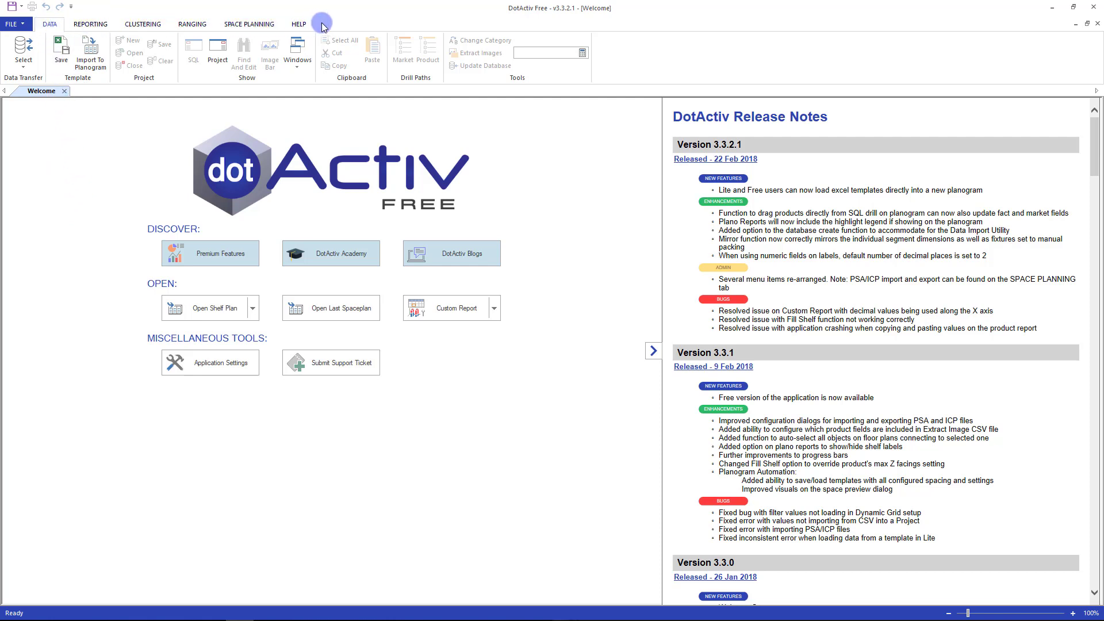
click(49, 51)
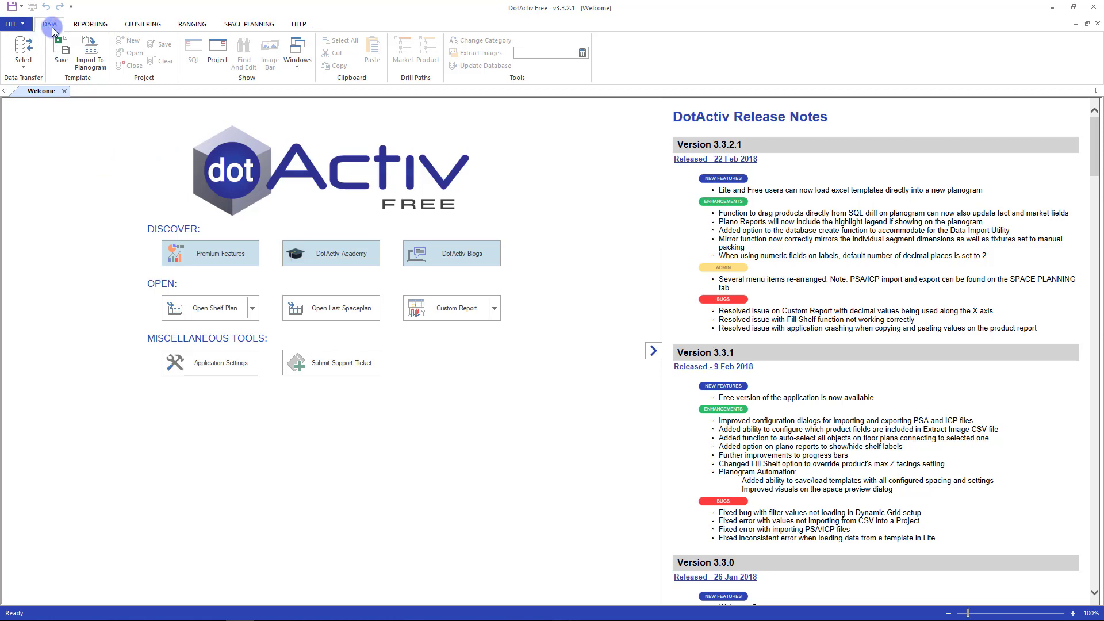
click(64, 70)
click(87, 163)
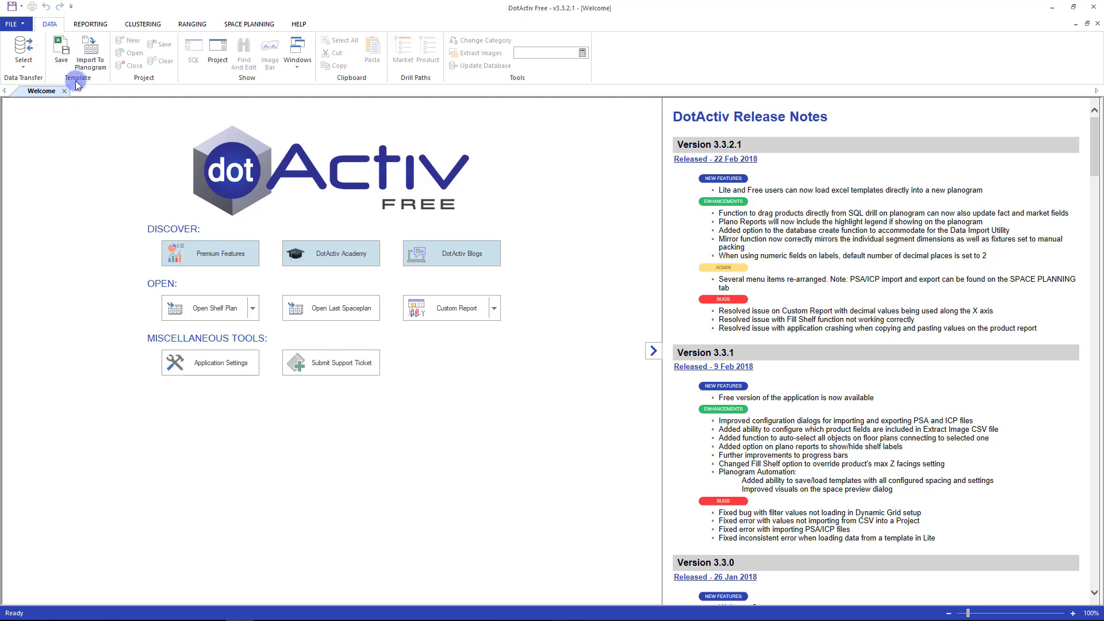
Step: Save the Full data template to C:\DotActiv Data as DotActivTemplate.xls
click(64, 56)
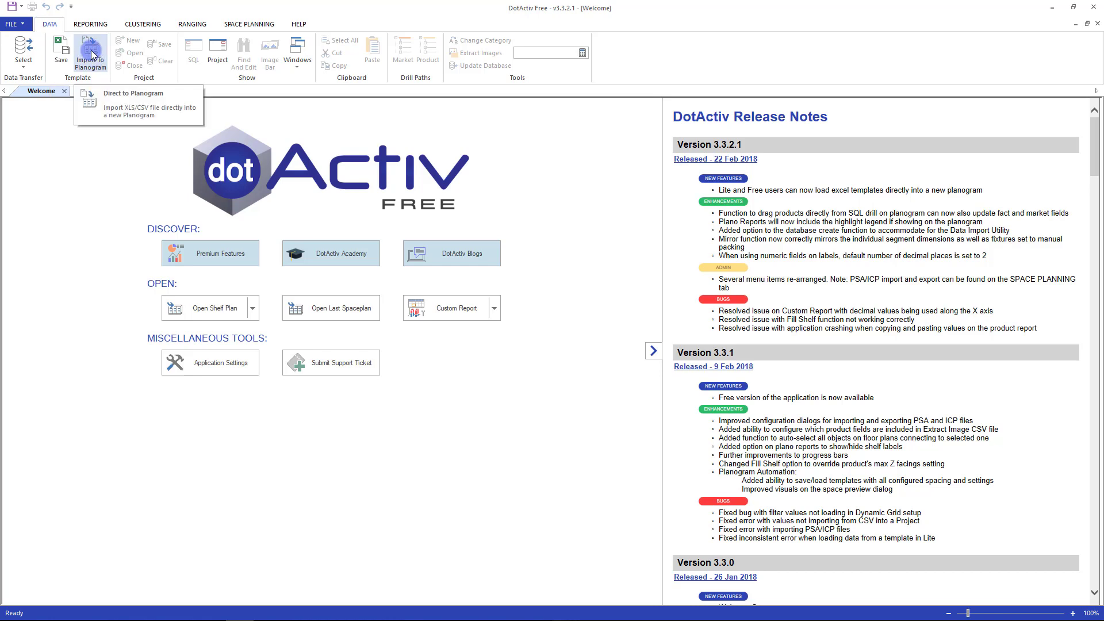
click(98, 157)
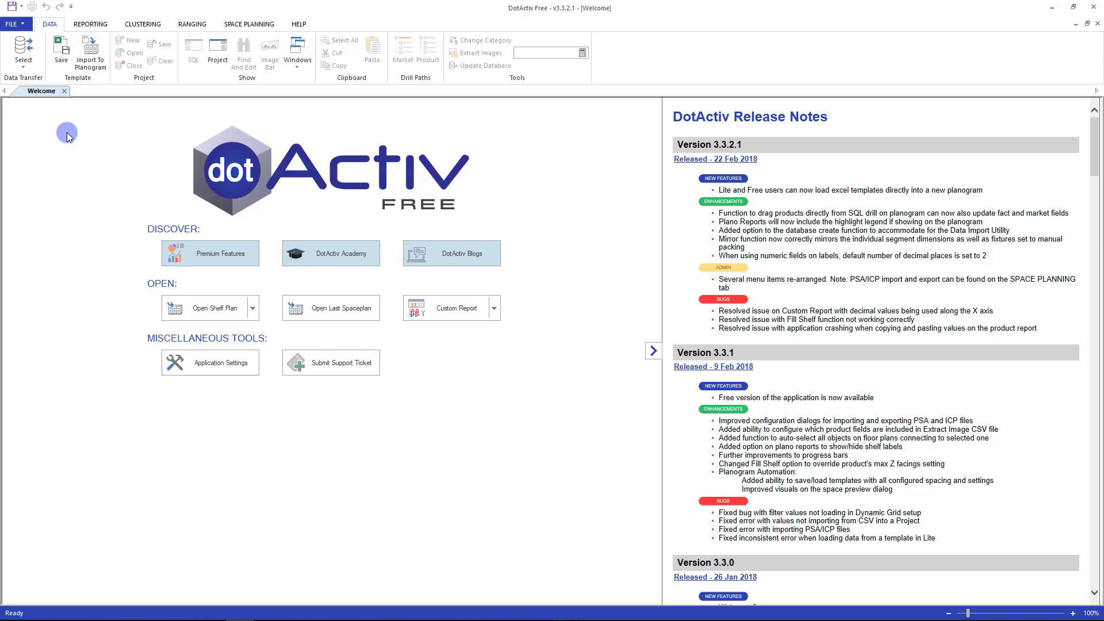
click(62, 53)
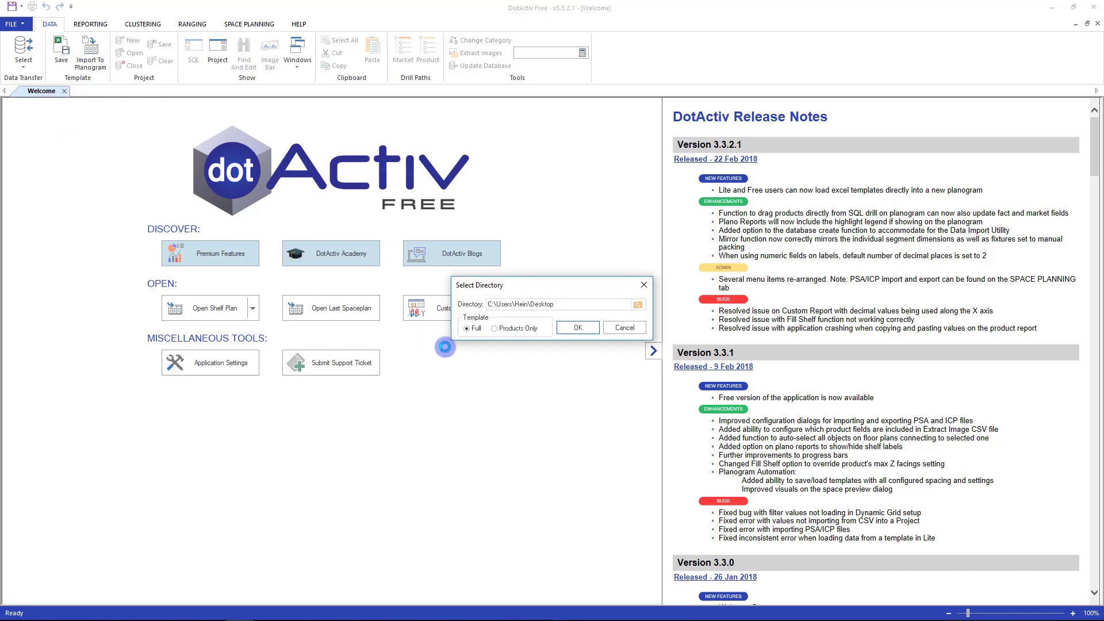
click(638, 305)
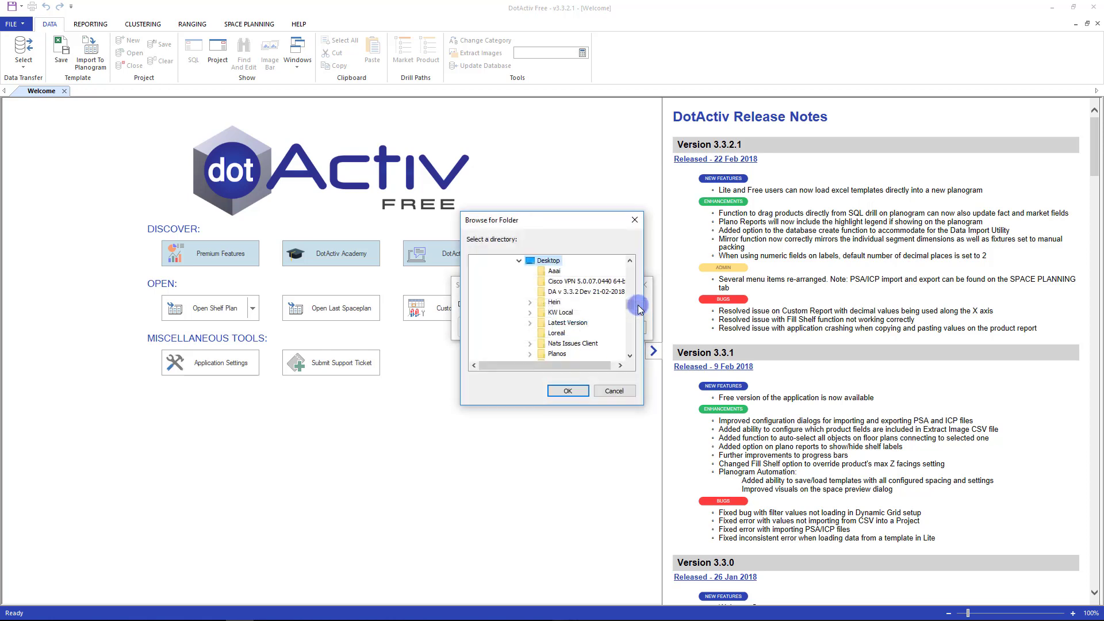
double_click(561, 295)
click(496, 312)
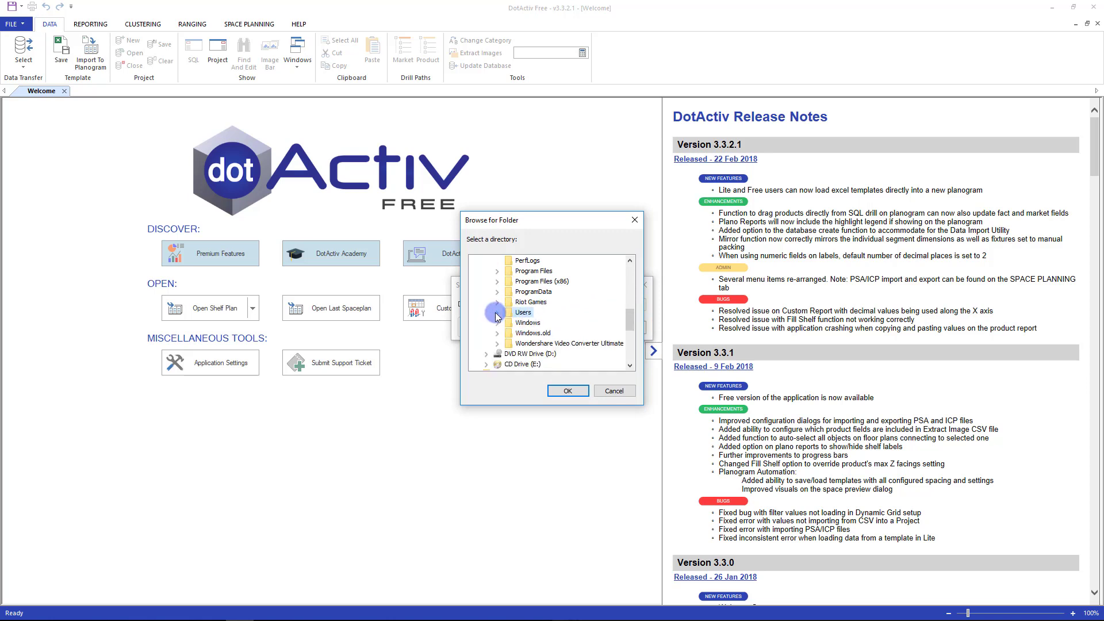
scroll(498, 312, up, 5)
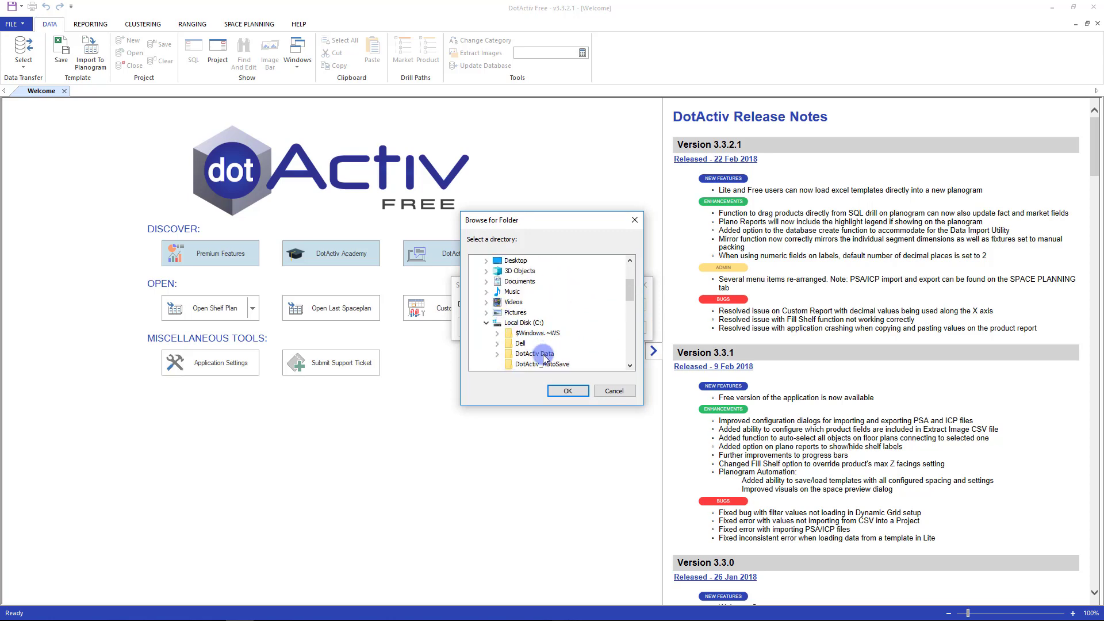
scroll(575, 332, down, 1)
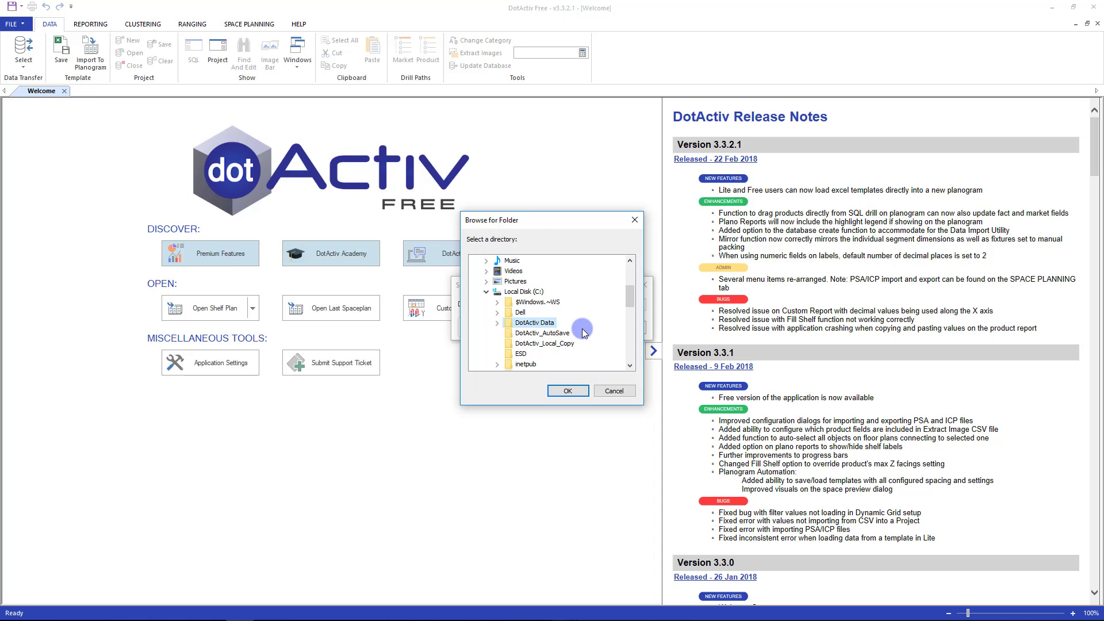
click(568, 390)
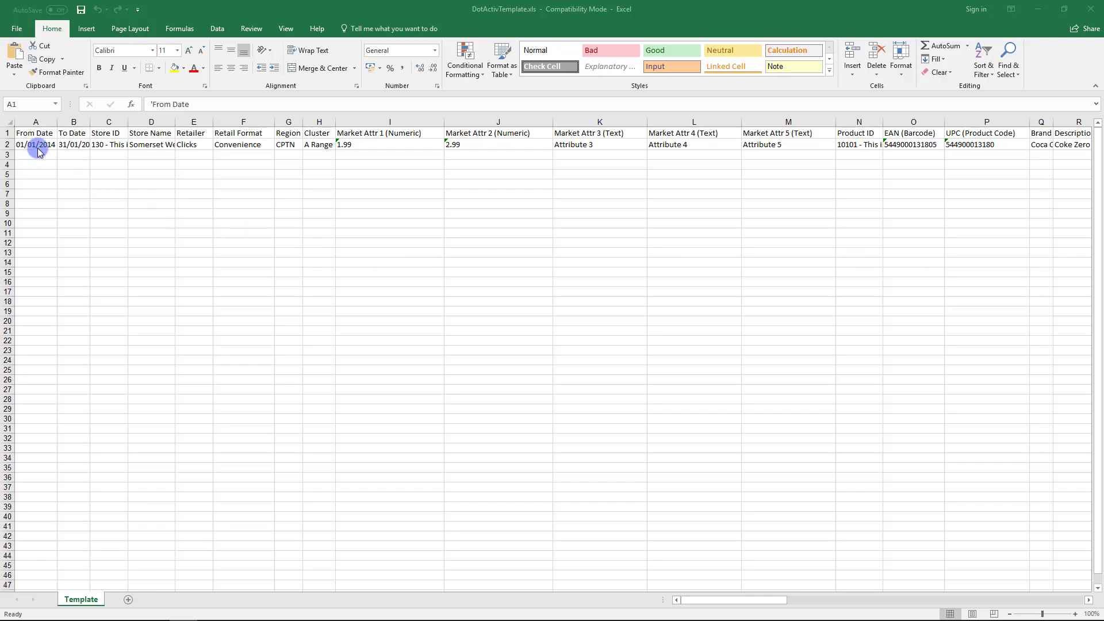
Step: Select the whole sheet and autofit all columns to their contents
click(75, 133)
click(107, 133)
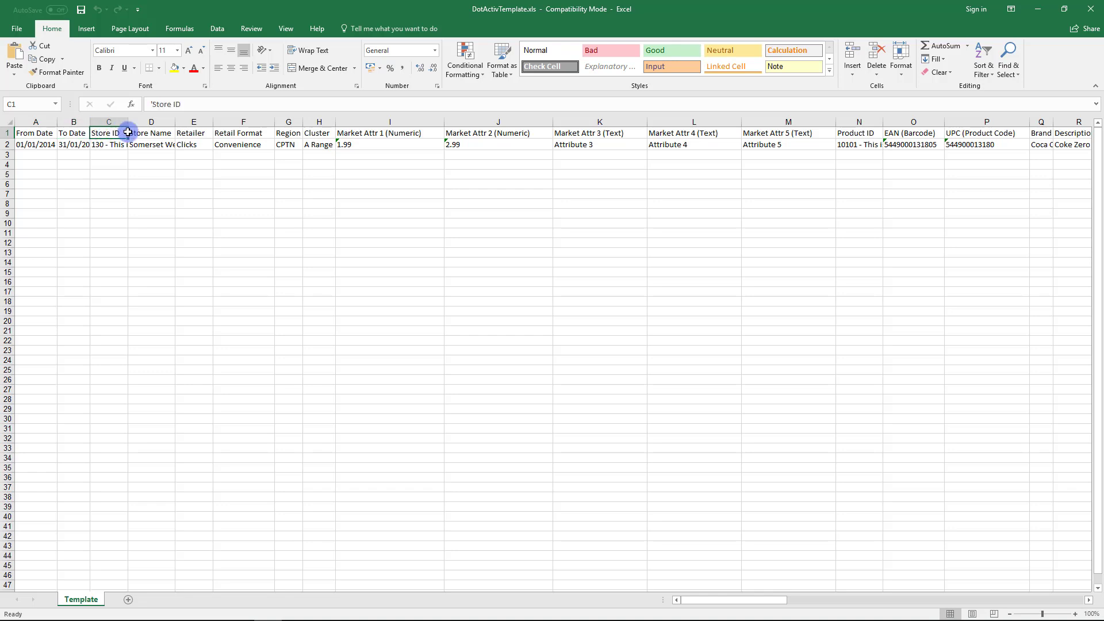
click(165, 132)
click(193, 133)
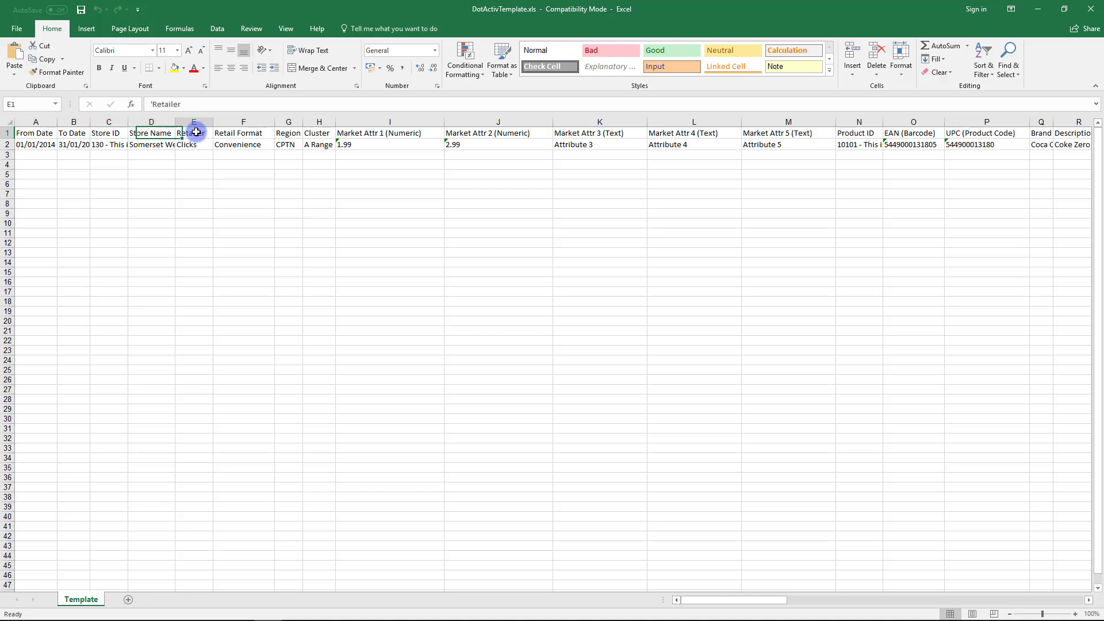
click(3, 144)
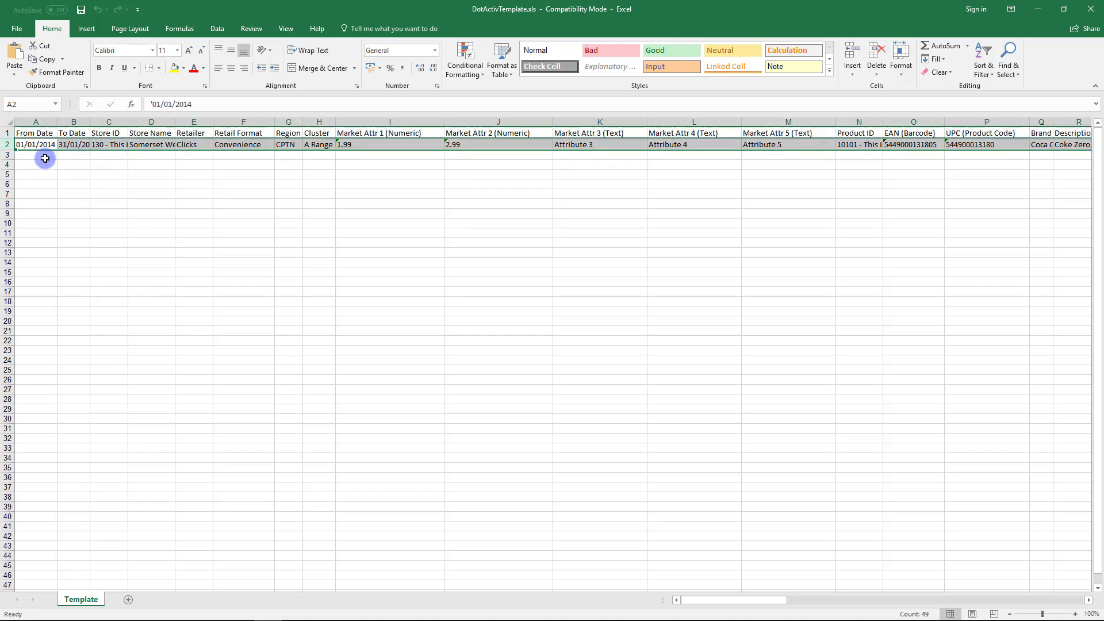
click(20, 143)
click(10, 122)
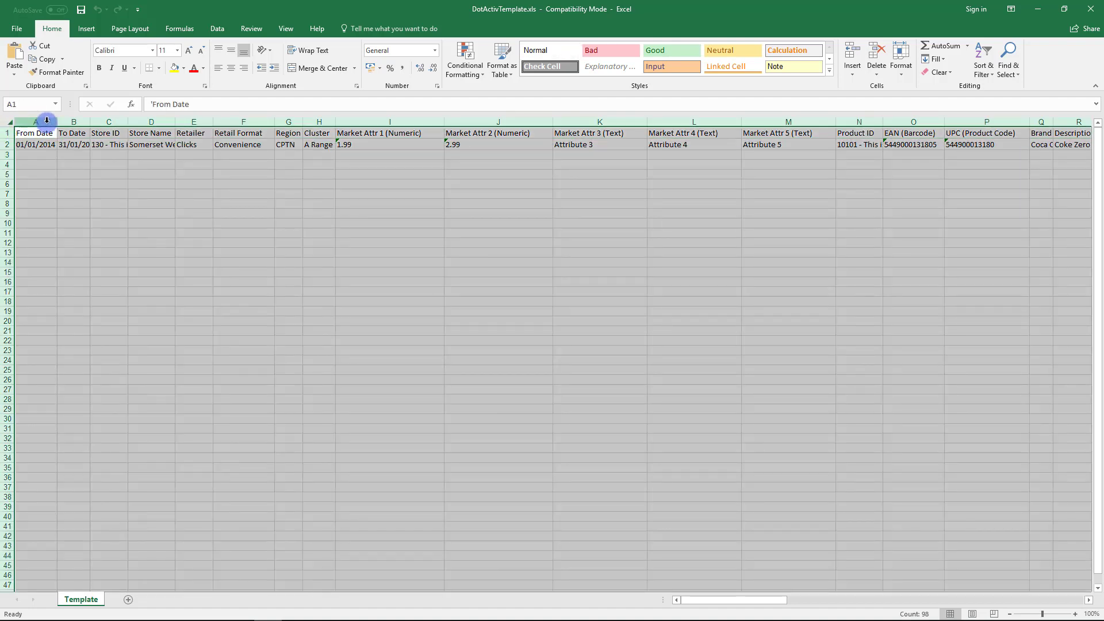
double_click(60, 123)
click(45, 136)
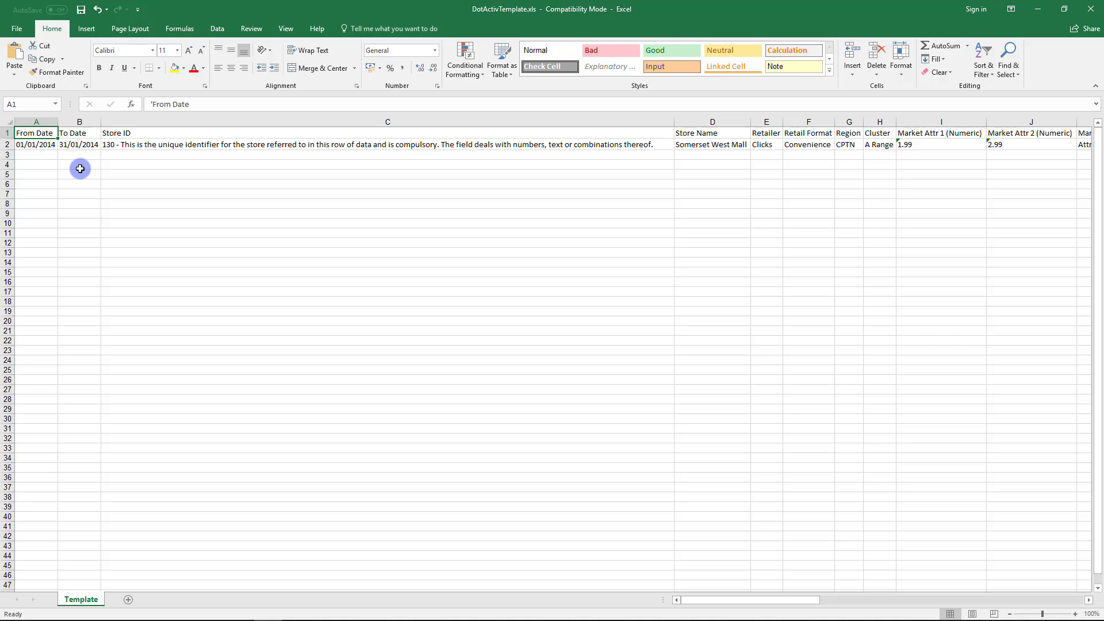
Step: Inspect the headings and values from From Date and To Date through Cluster to Product ID
click(79, 133)
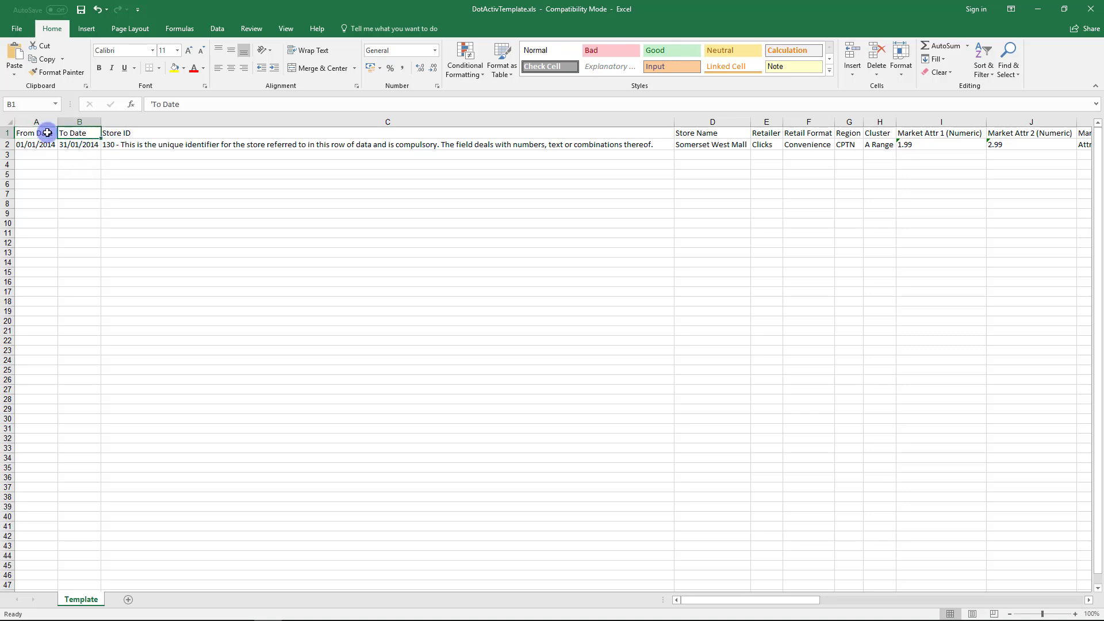
drag(41, 135, 75, 132)
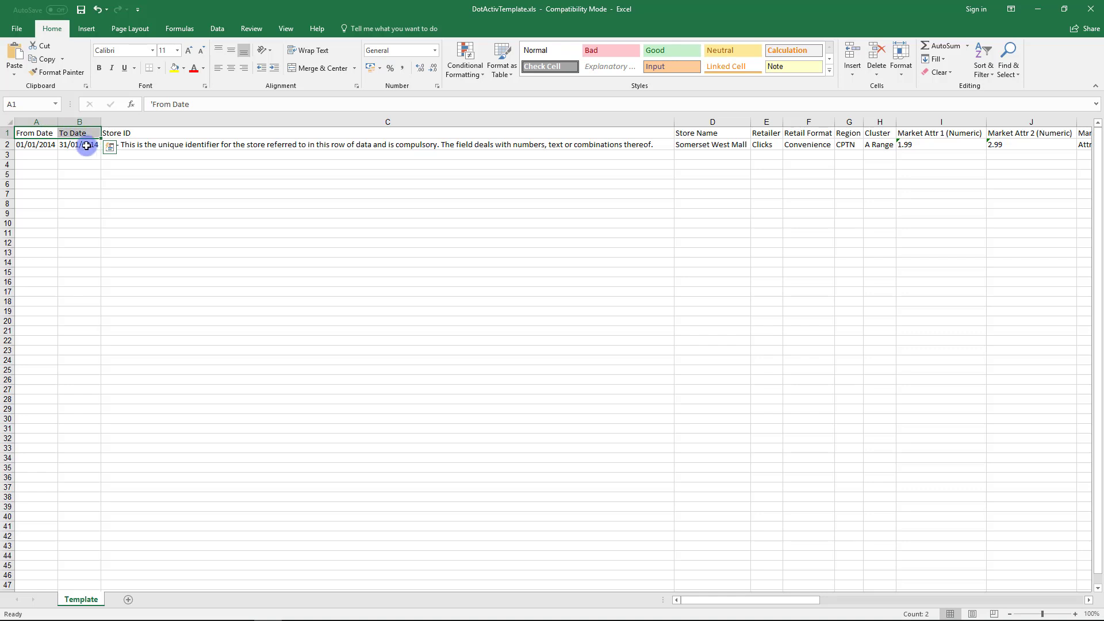
click(86, 145)
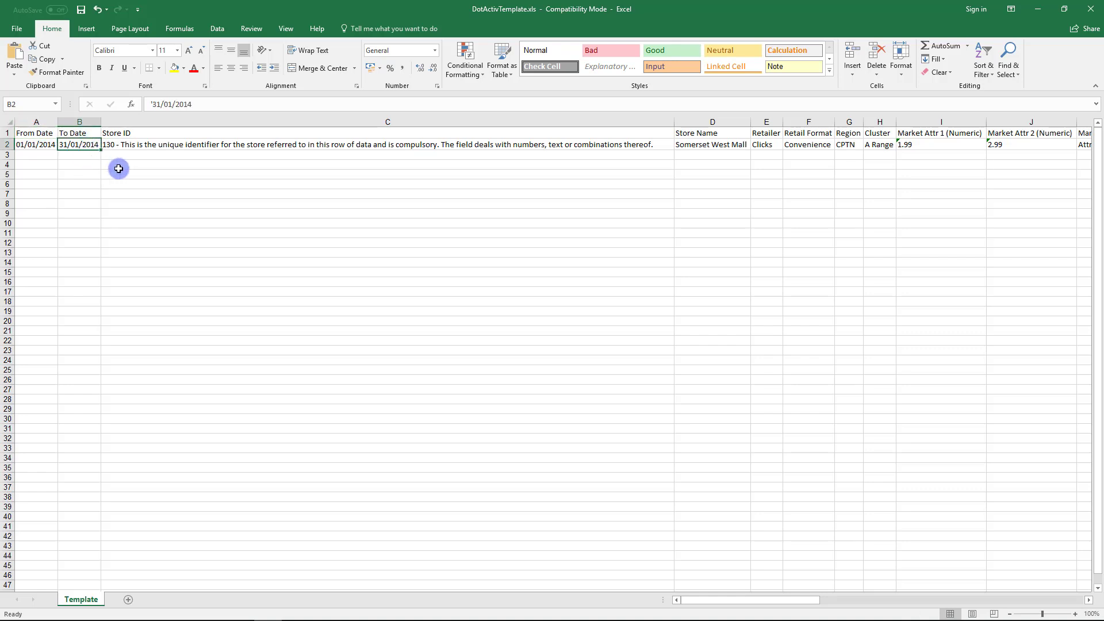
click(138, 134)
drag(146, 144, 147, 144)
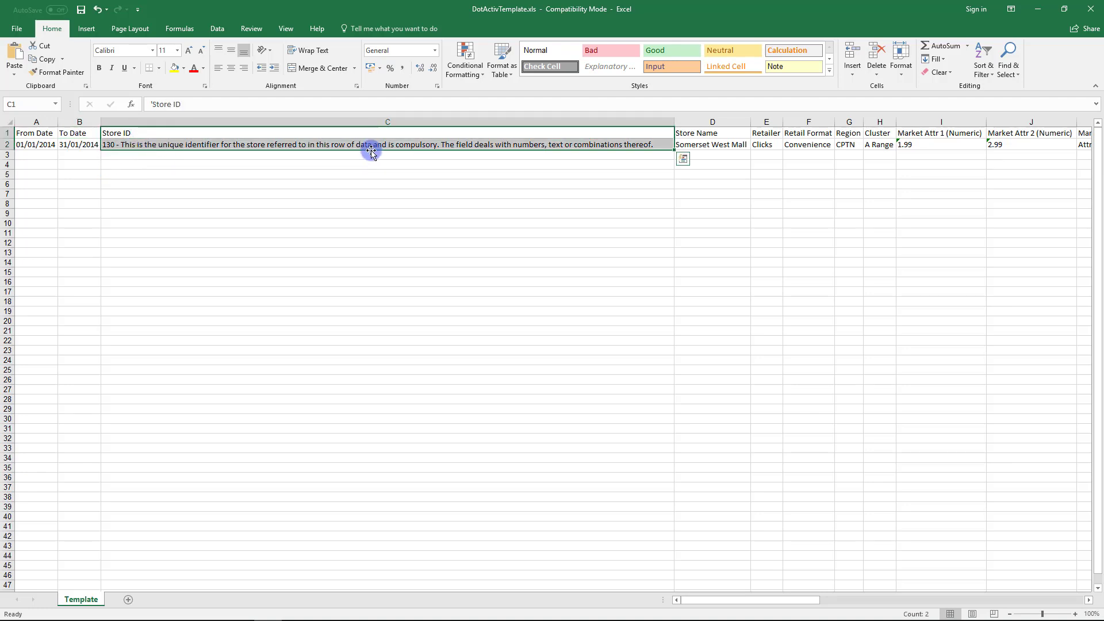
drag(877, 134, 524, 146)
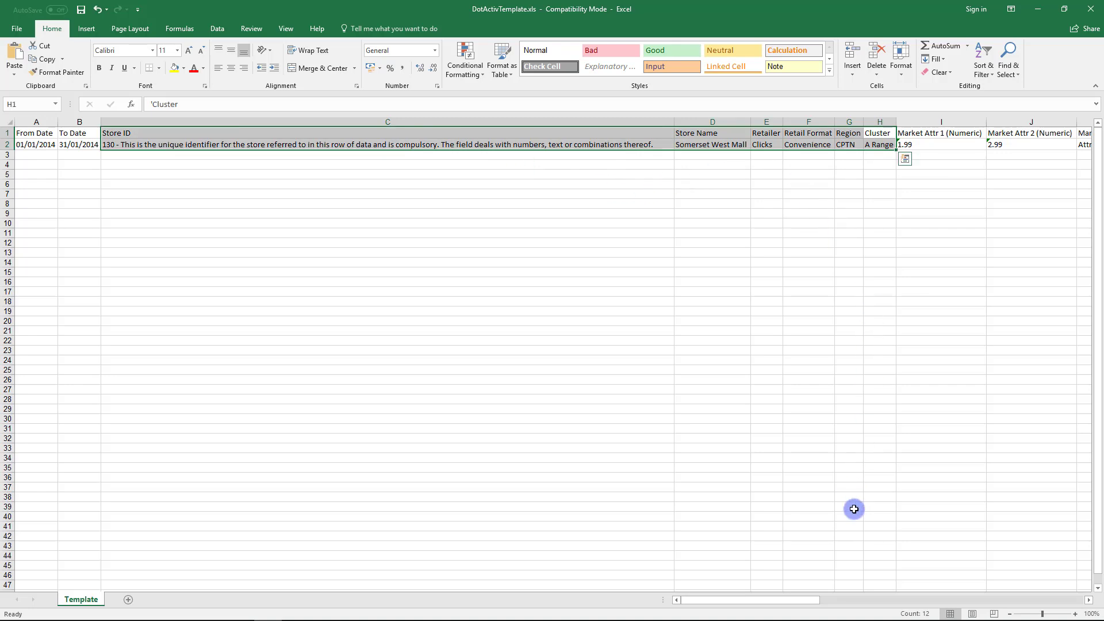
drag(794, 599, 842, 594)
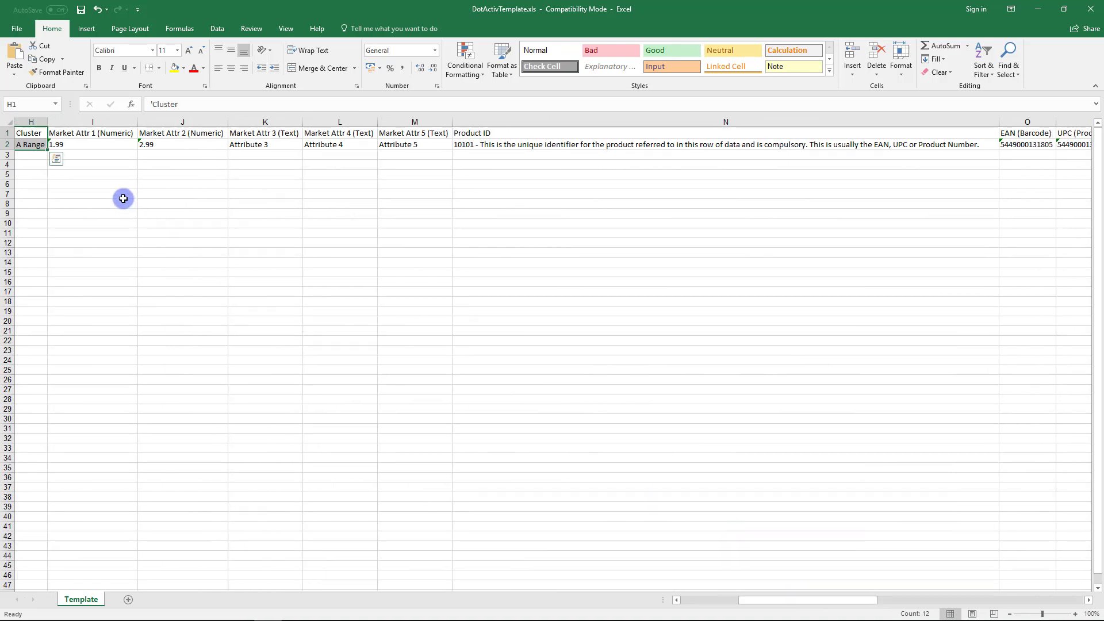
click(87, 131)
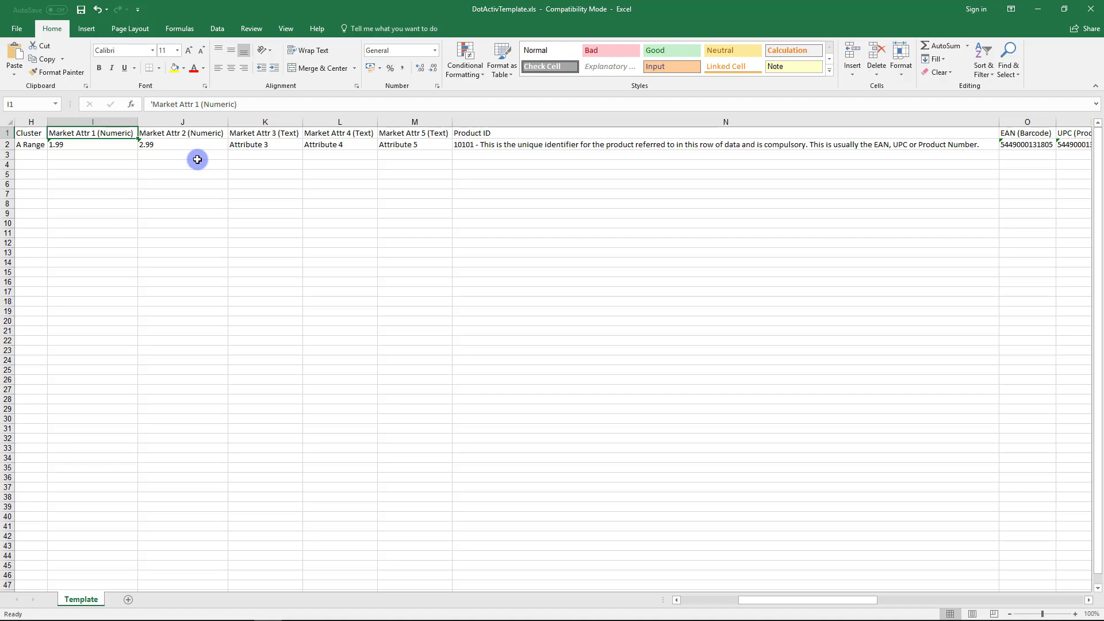
click(478, 133)
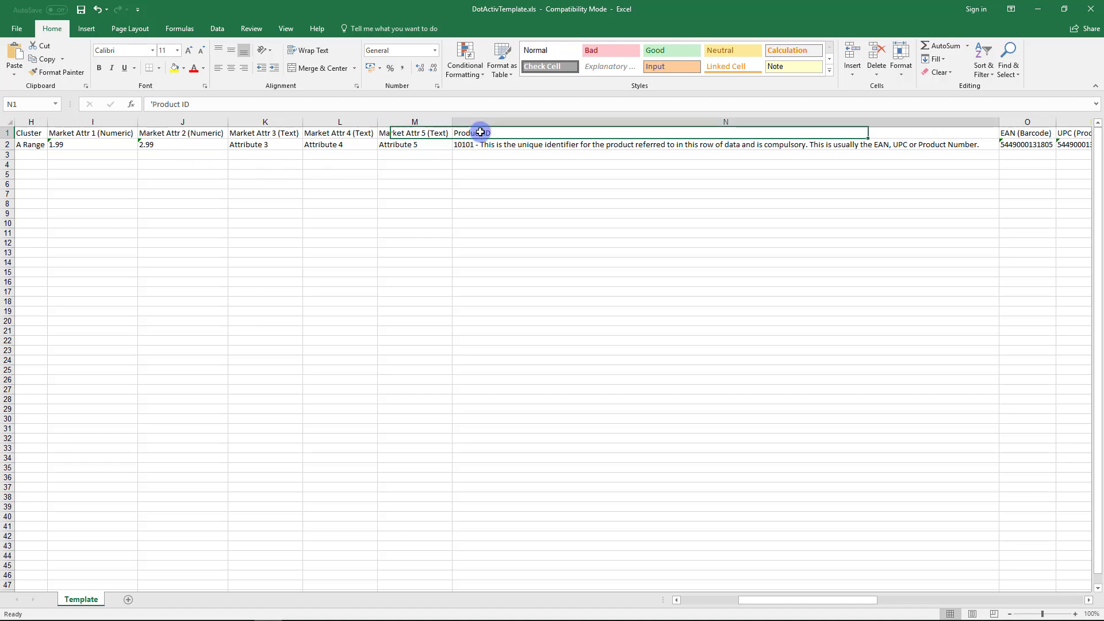
drag(815, 599, 864, 607)
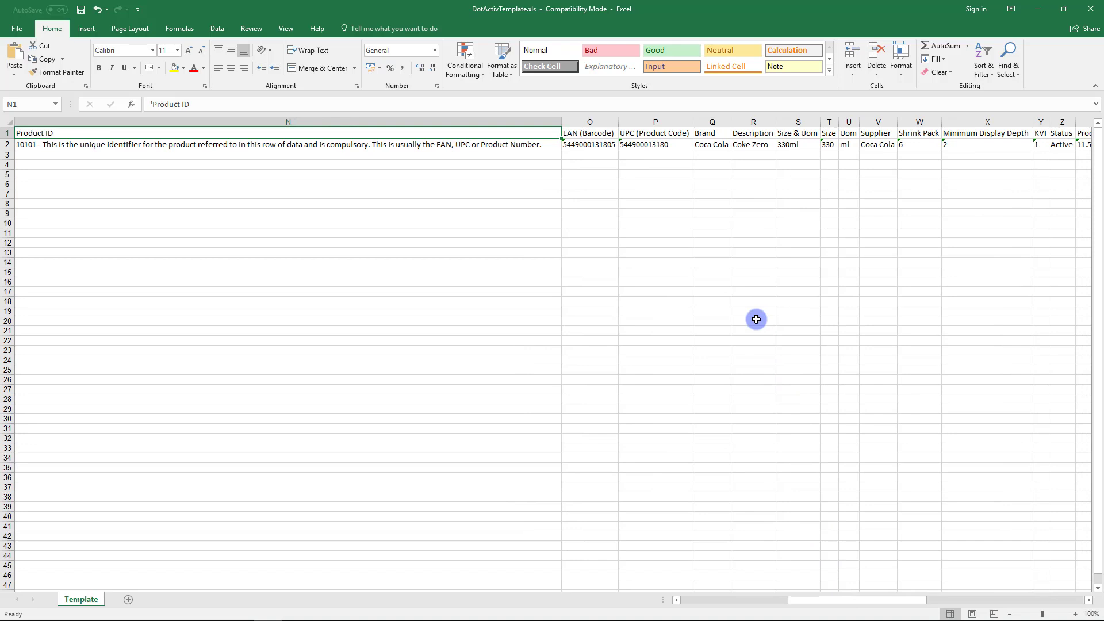
Step: Step through headings from Minimum Display Depth to Fact 5 (Text) and select the Fact columns
click(985, 134)
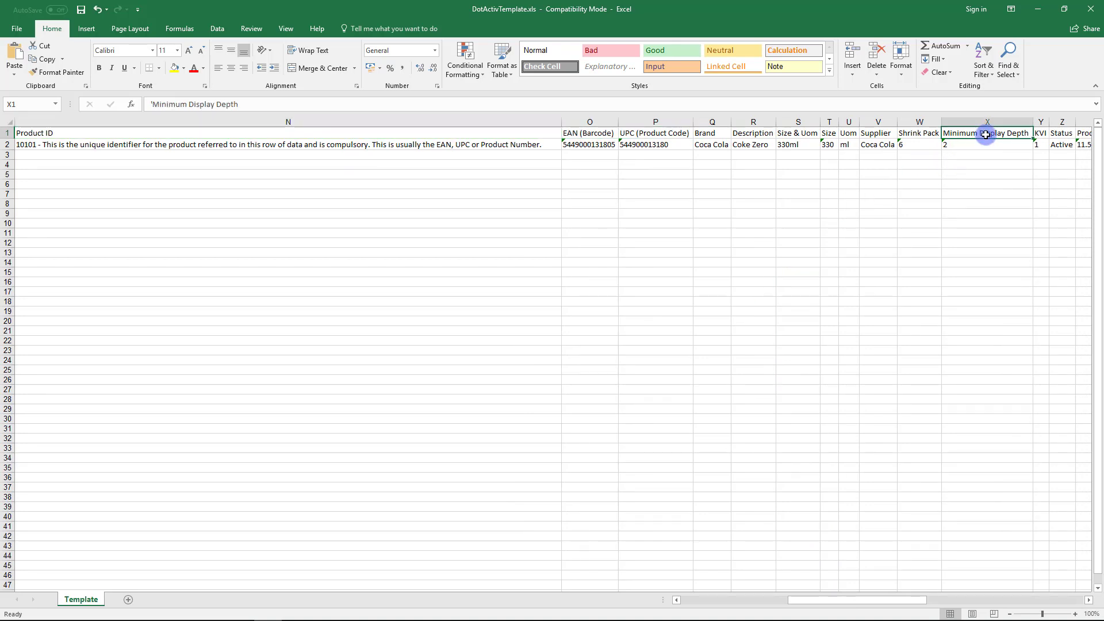
key(Right)
key(Right)
key(Right)
key(Right)
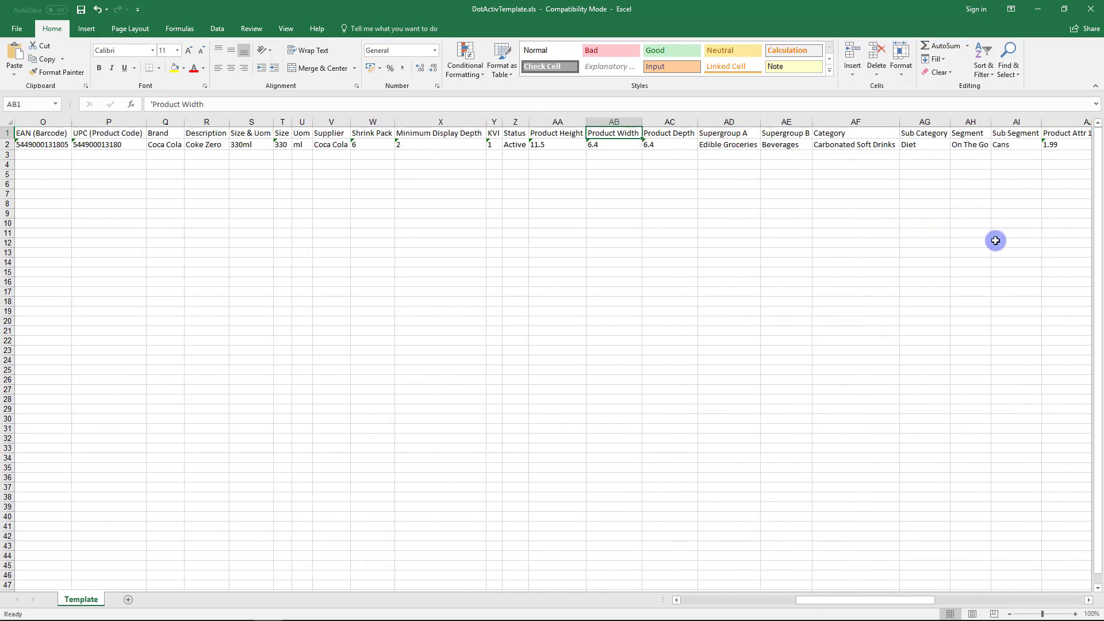
key(Right)
key(Right)
key(Right)
key(Right)
key(Right)
key(Right)
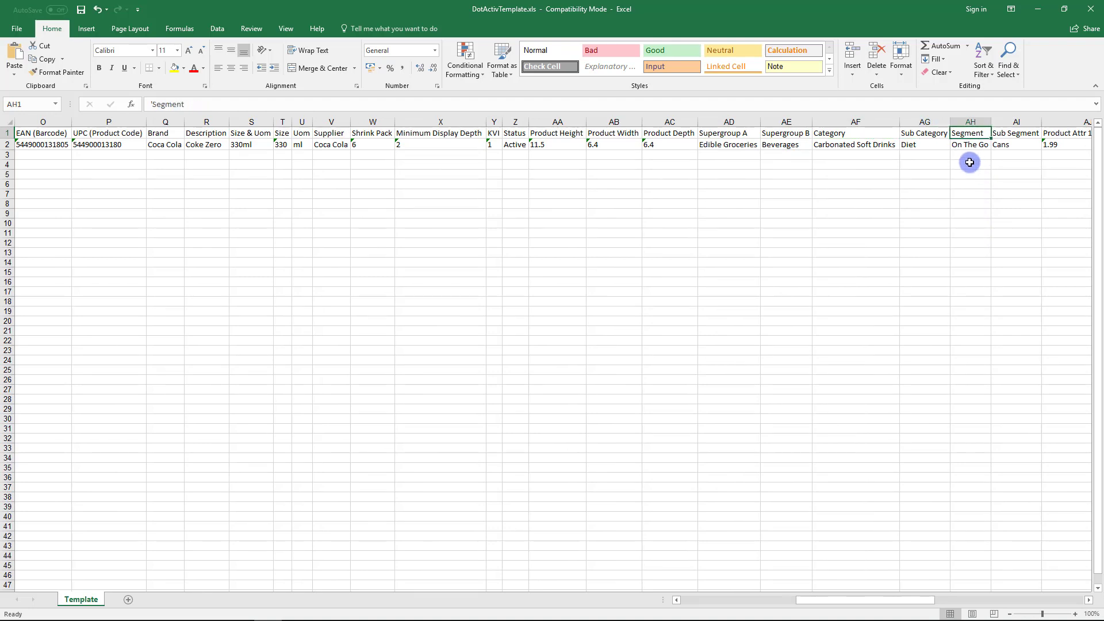
key(Right)
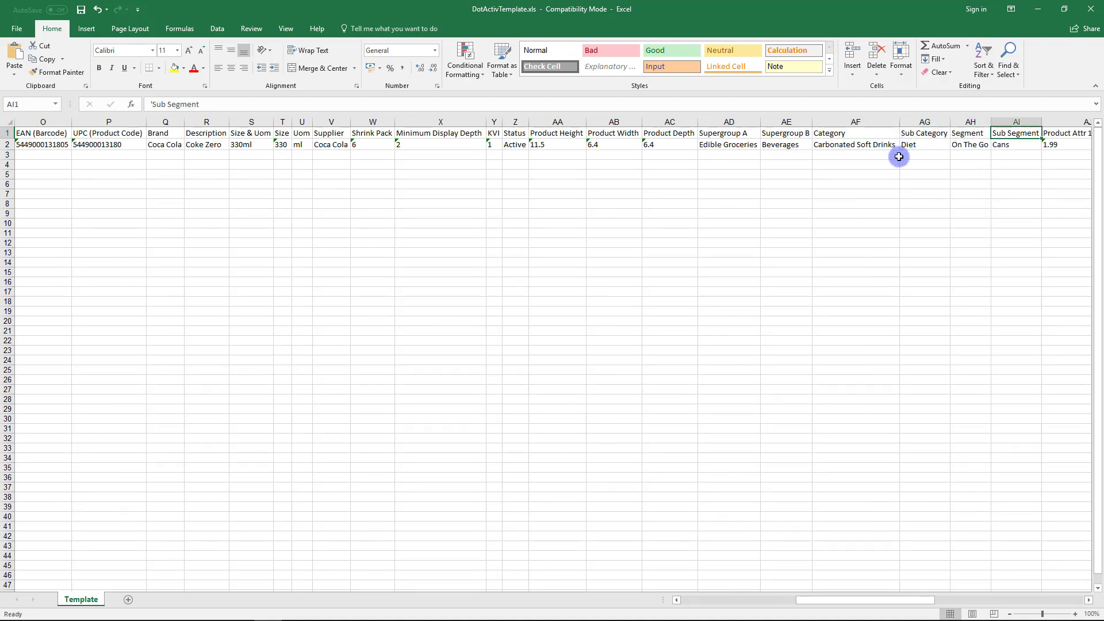
key(Right)
key(Right)
drag(902, 131, 1061, 136)
key(Right)
key(Right)
key(Right)
key(Right)
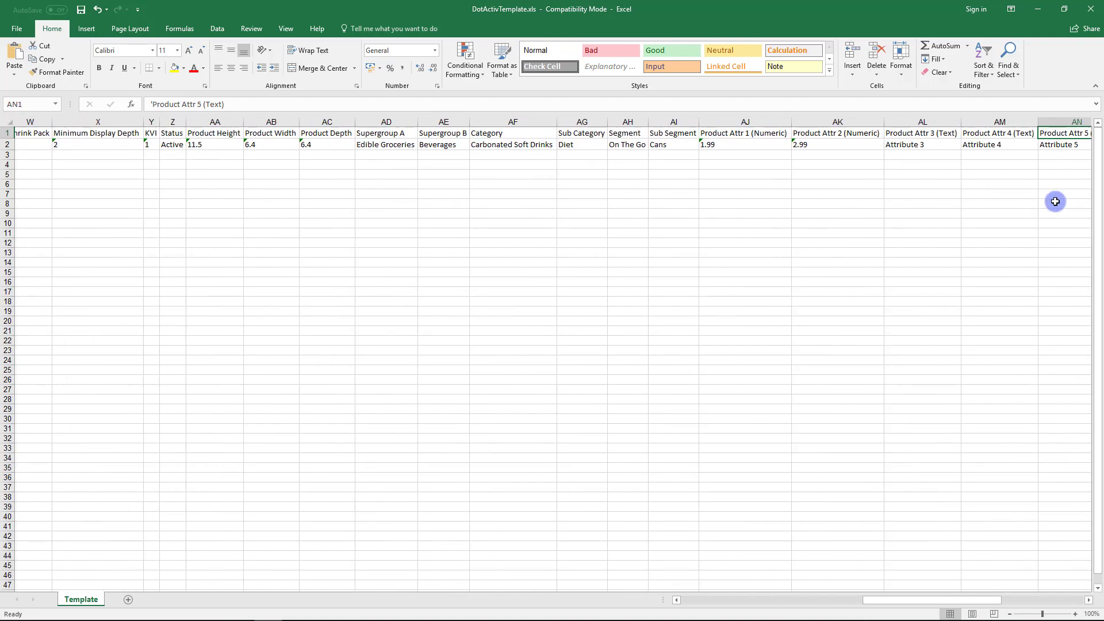
key(Right)
key(Right)
key(Right)
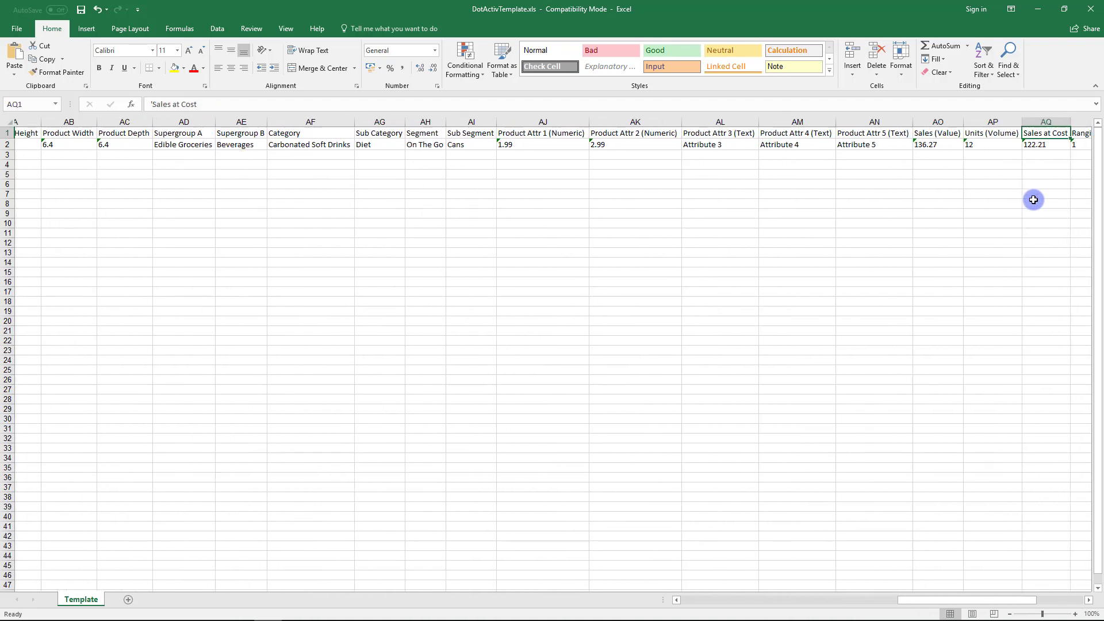
key(Right)
key(Right)
key(Right)
key(Right)
key(Right)
key(Right)
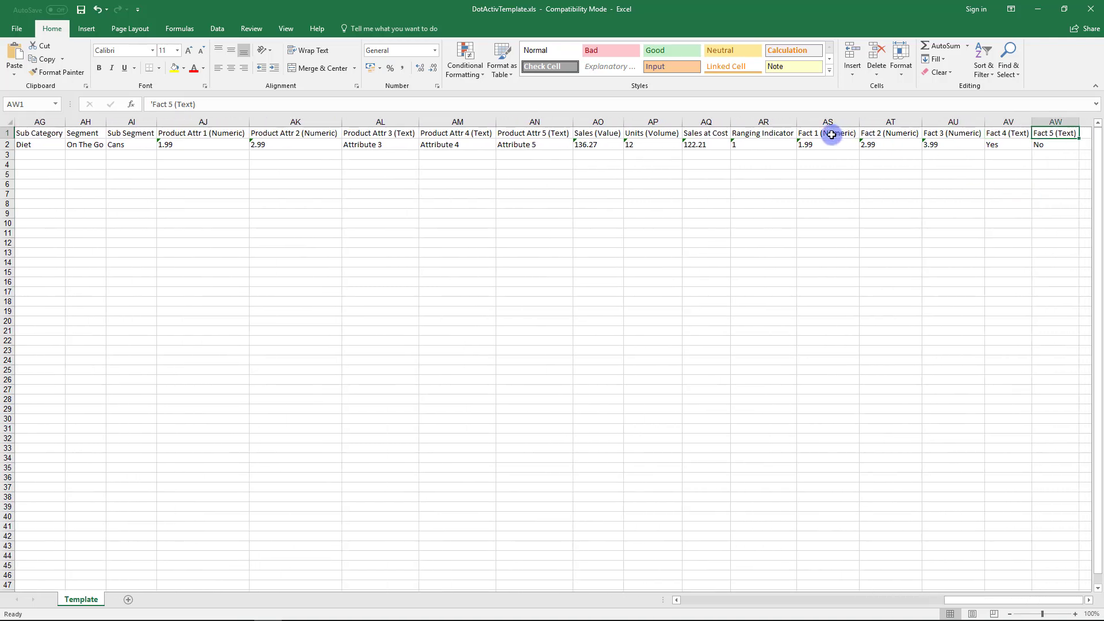
drag(833, 136, 1052, 144)
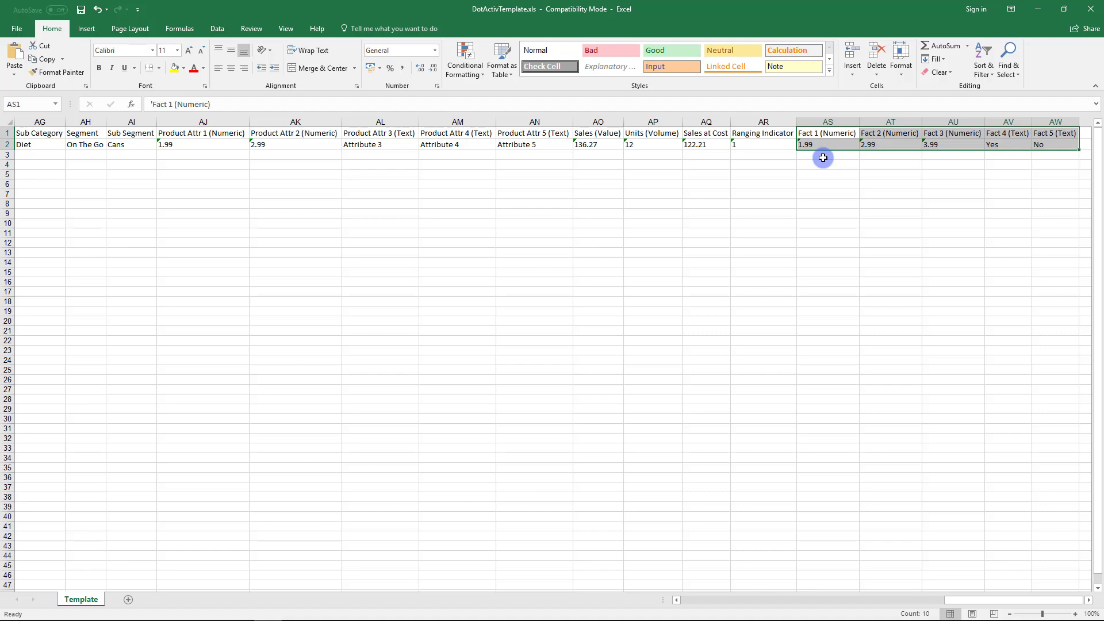
Step: Deselect the Fact columns, scroll back to column A and select the first three headings
click(823, 158)
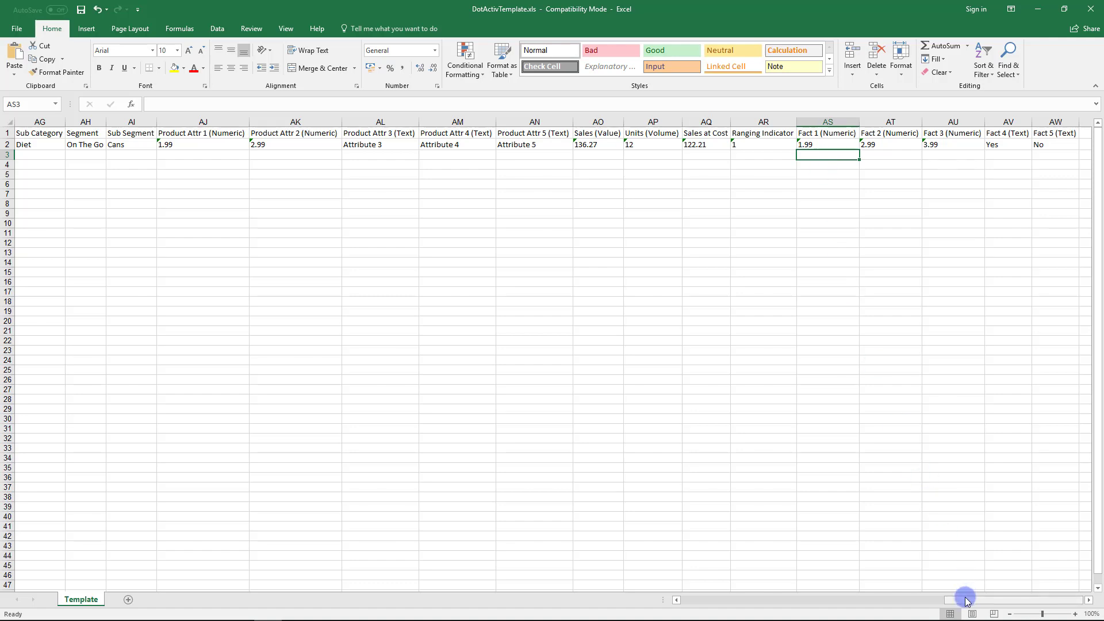
drag(965, 601, 684, 600)
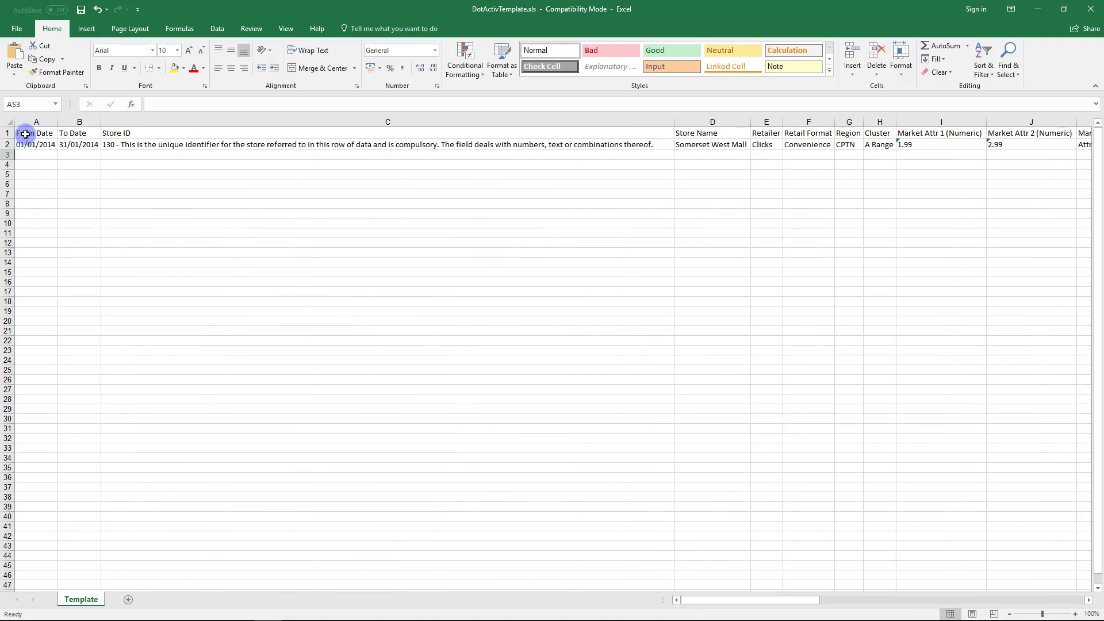
drag(26, 133, 155, 143)
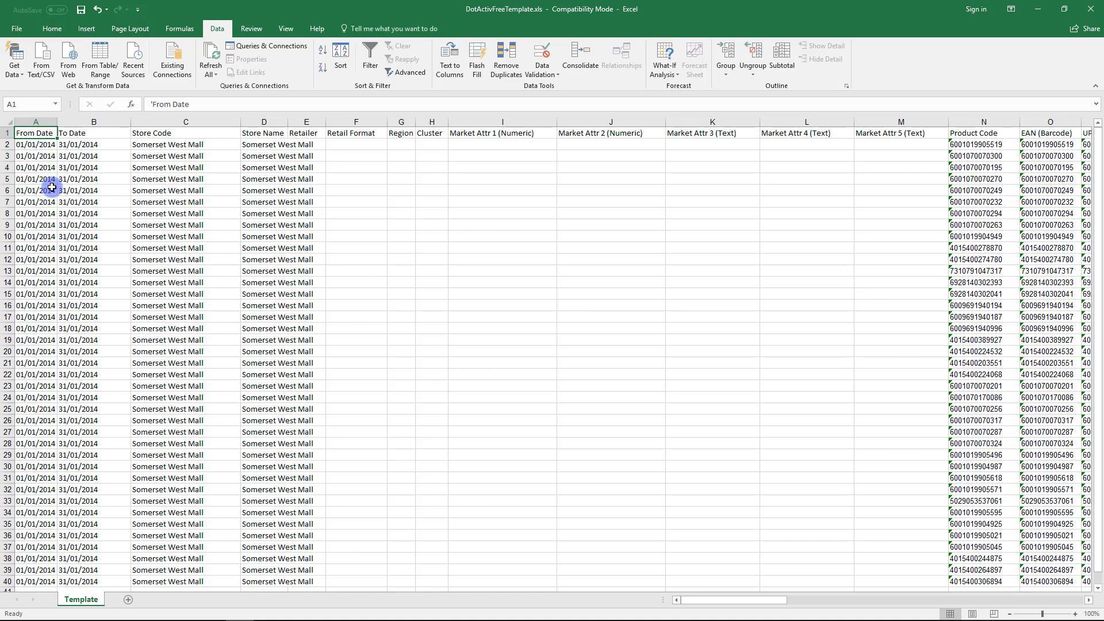
Step: Select the filled data range and Find All for ',' to confirm there are no commas
key(ctrl+shift+Right)
key(ctrl+shift+Down)
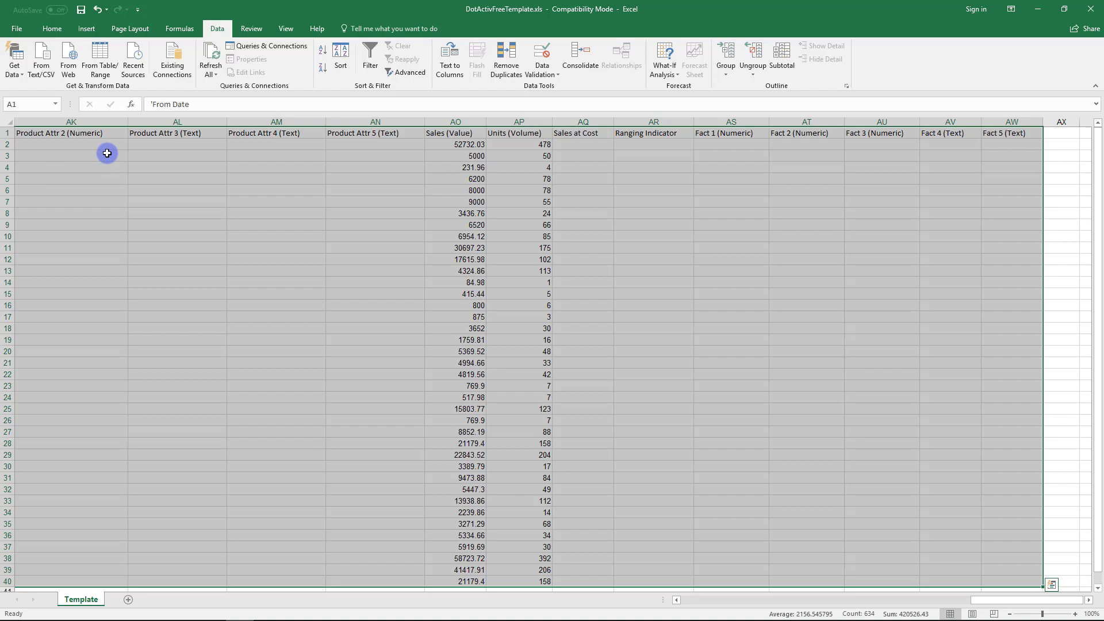
click(52, 28)
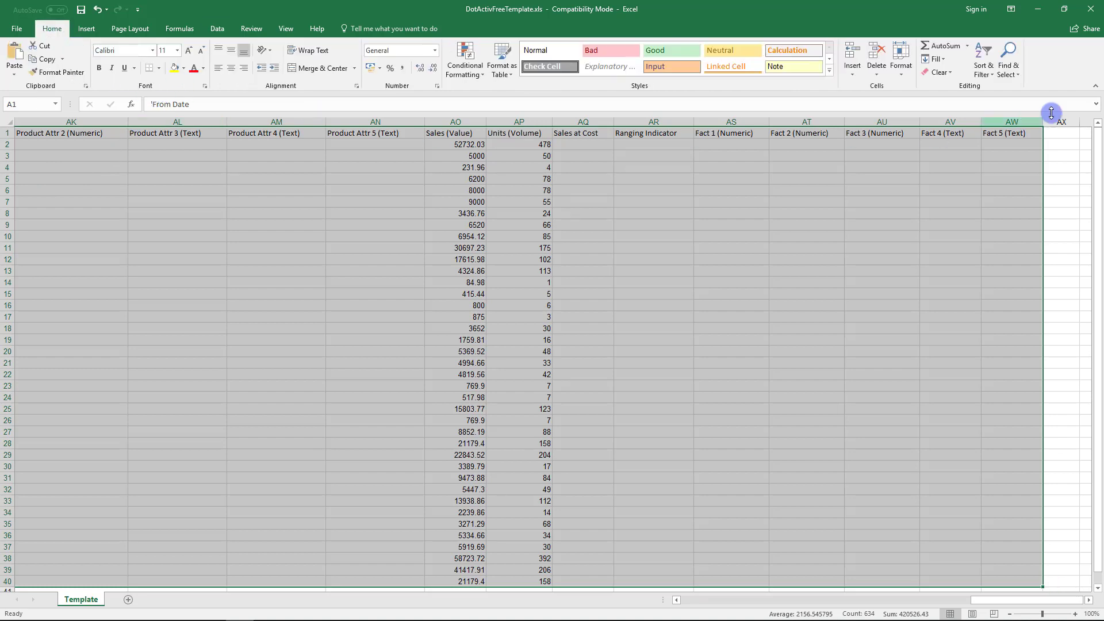
click(1011, 72)
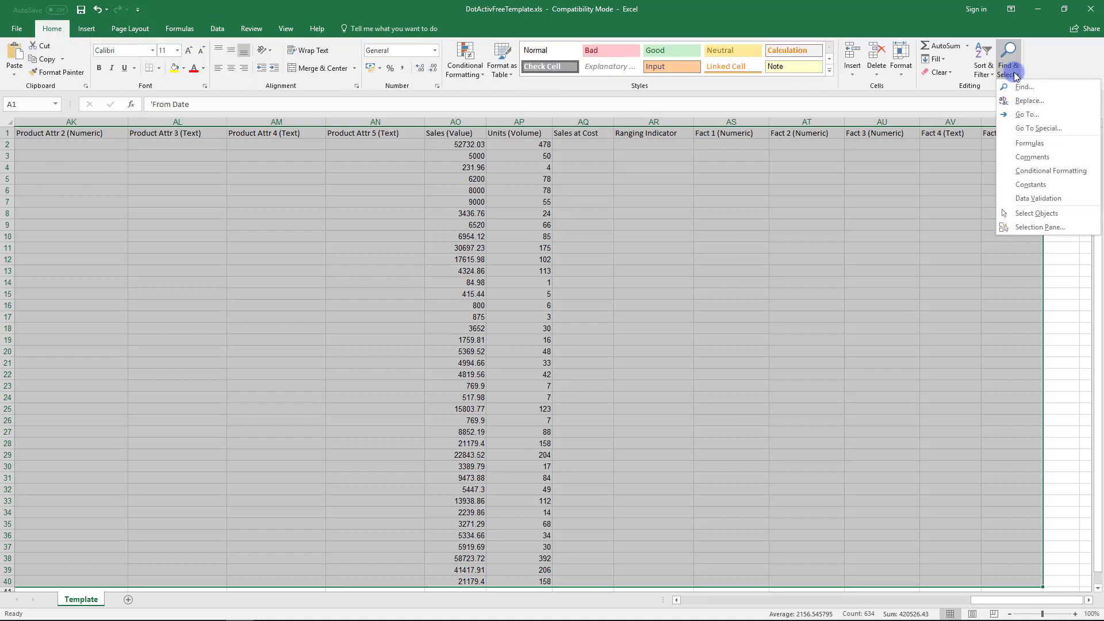
click(1028, 101)
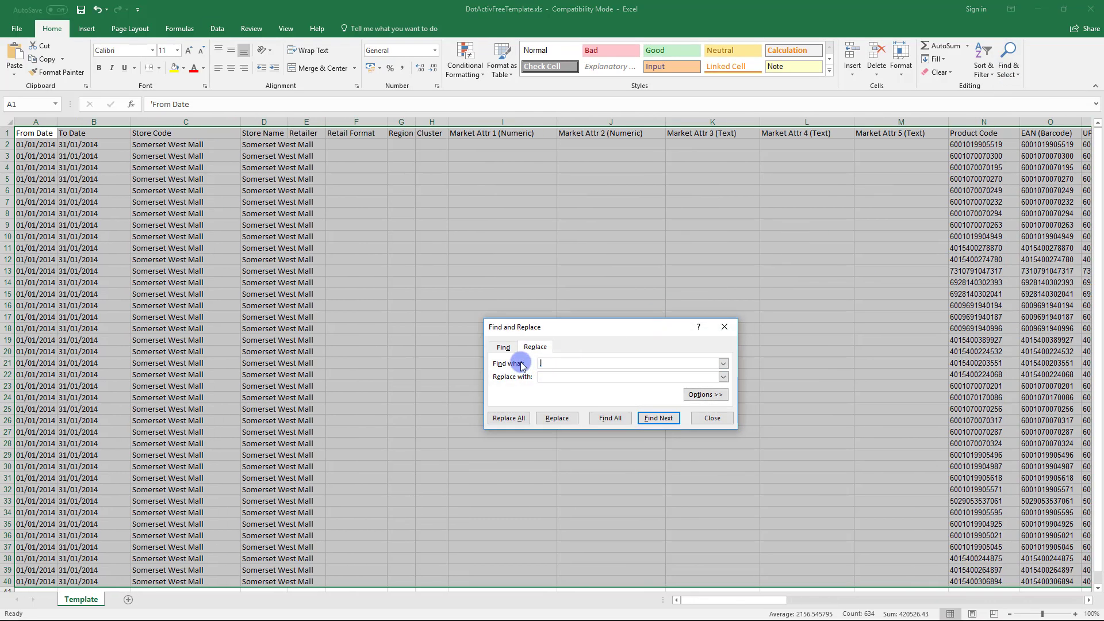
text(,)
click(556, 376)
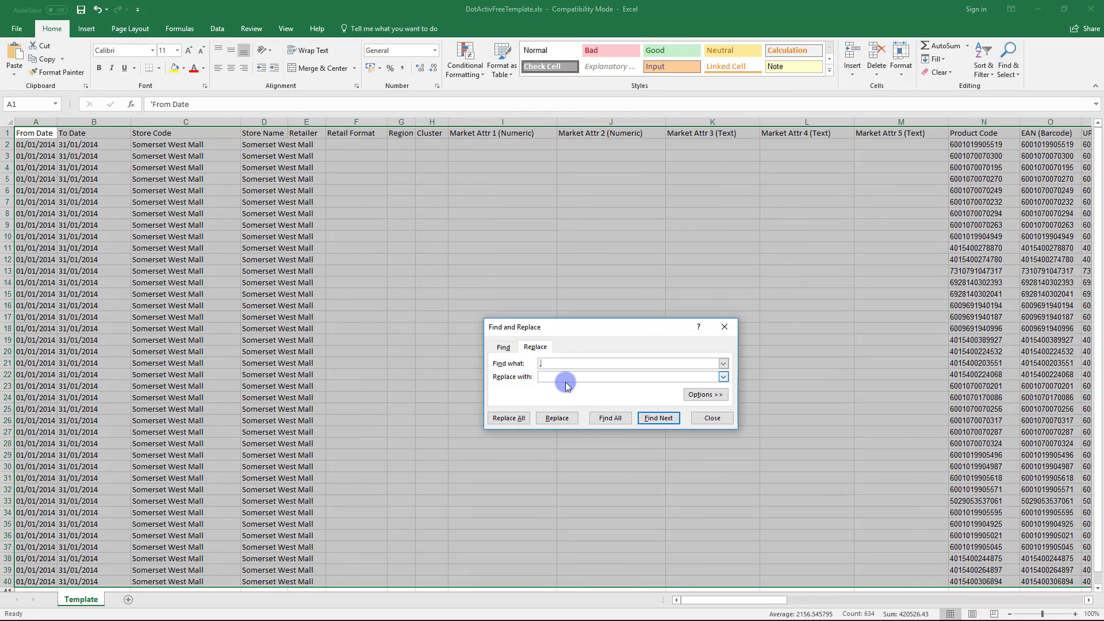
click(609, 417)
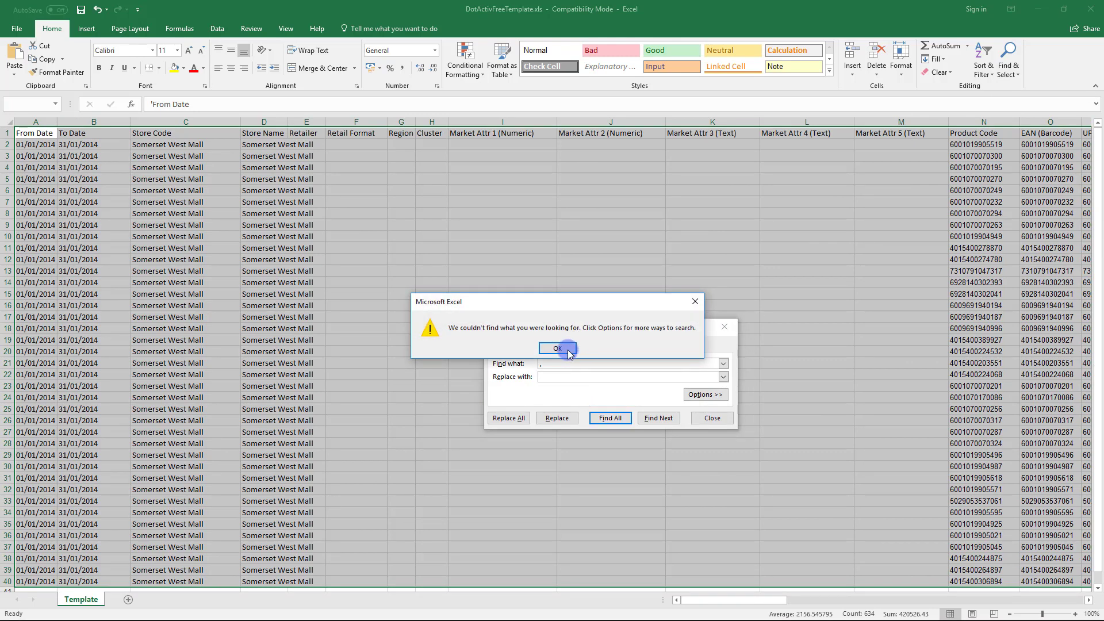
click(557, 348)
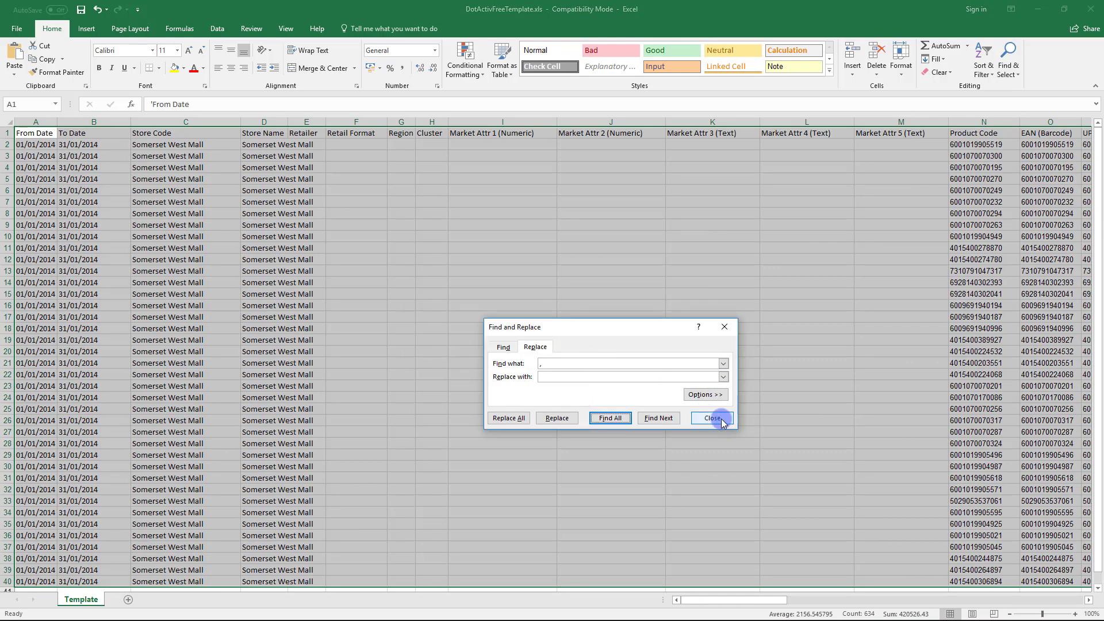
click(721, 421)
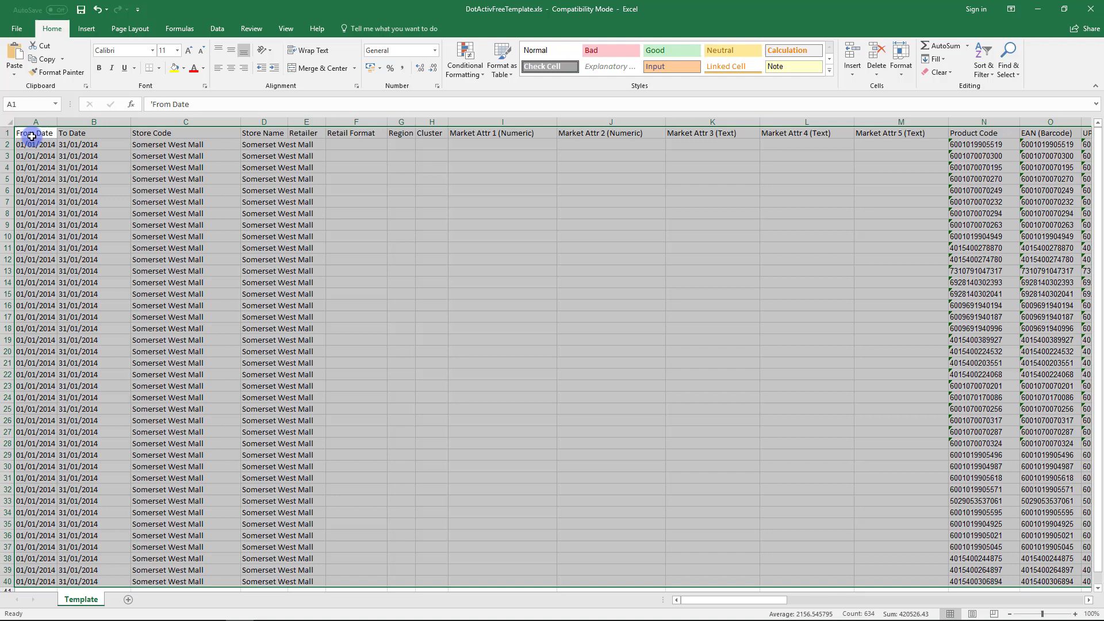
Step: Clear the sheet selection, select Product Code column N and scroll right to the product columns
click(32, 136)
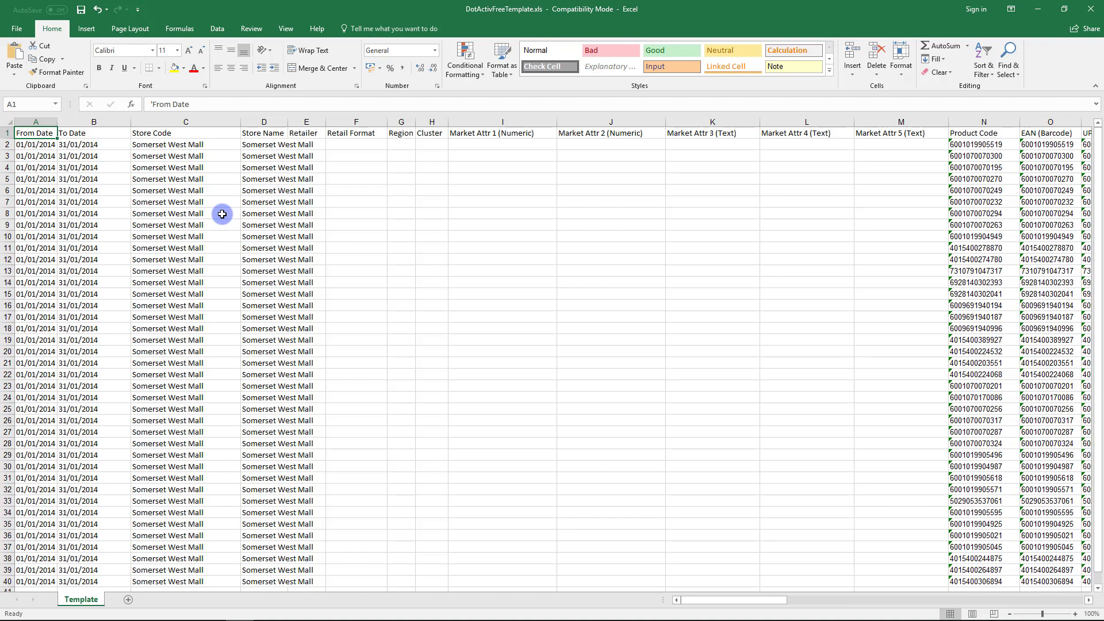
click(188, 122)
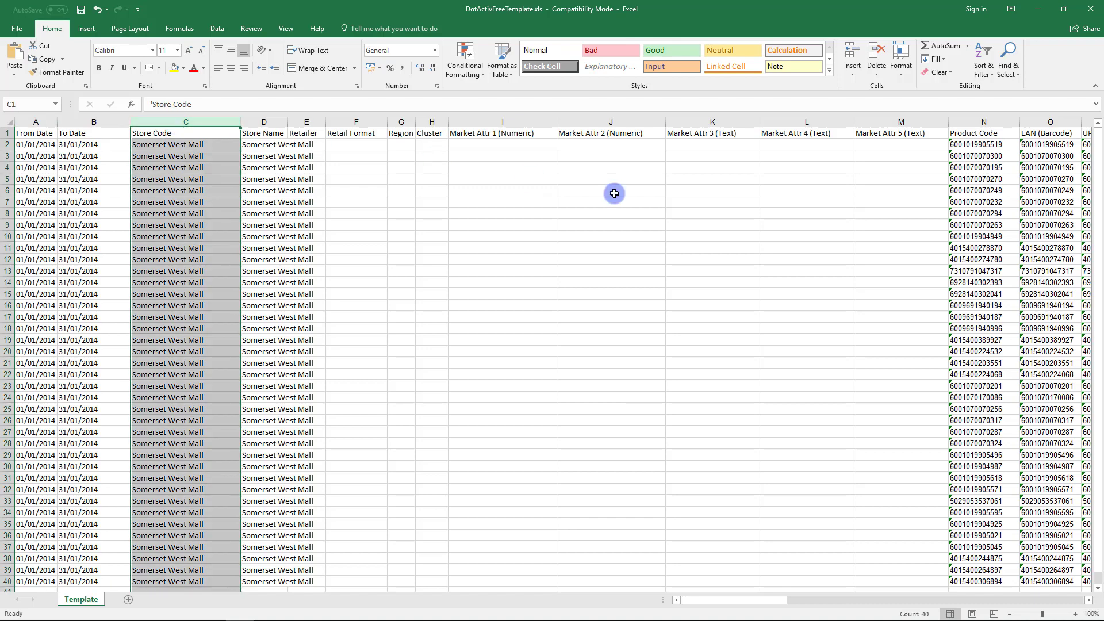
click(963, 121)
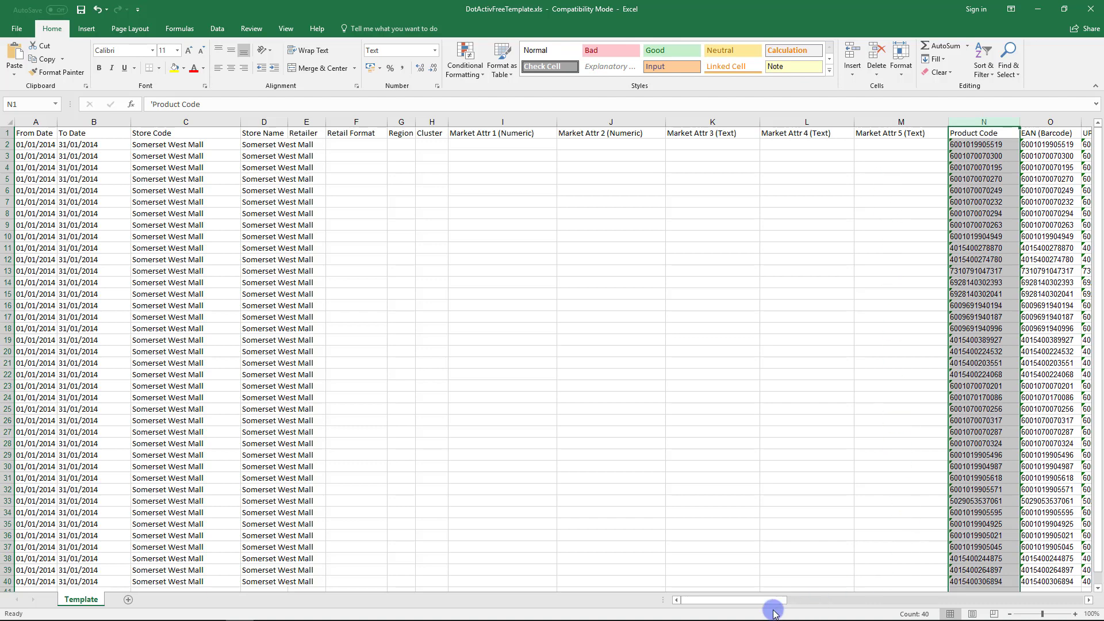
drag(748, 603, 521, 335)
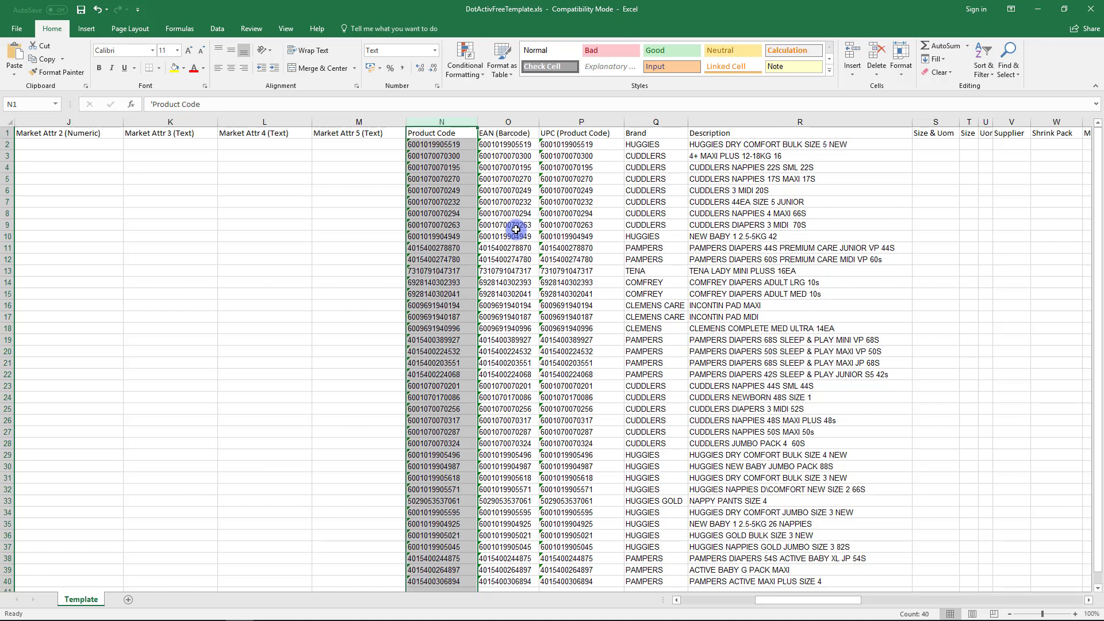
Step: Use Text to Columns with Text column format on Product Code, then scroll back left
click(218, 30)
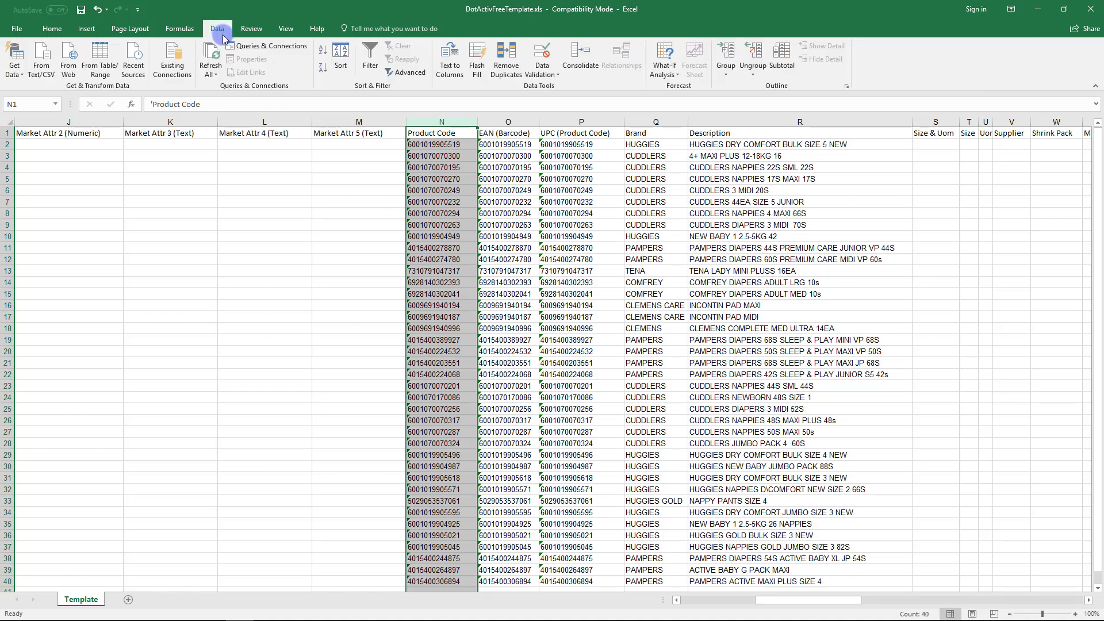
click(450, 62)
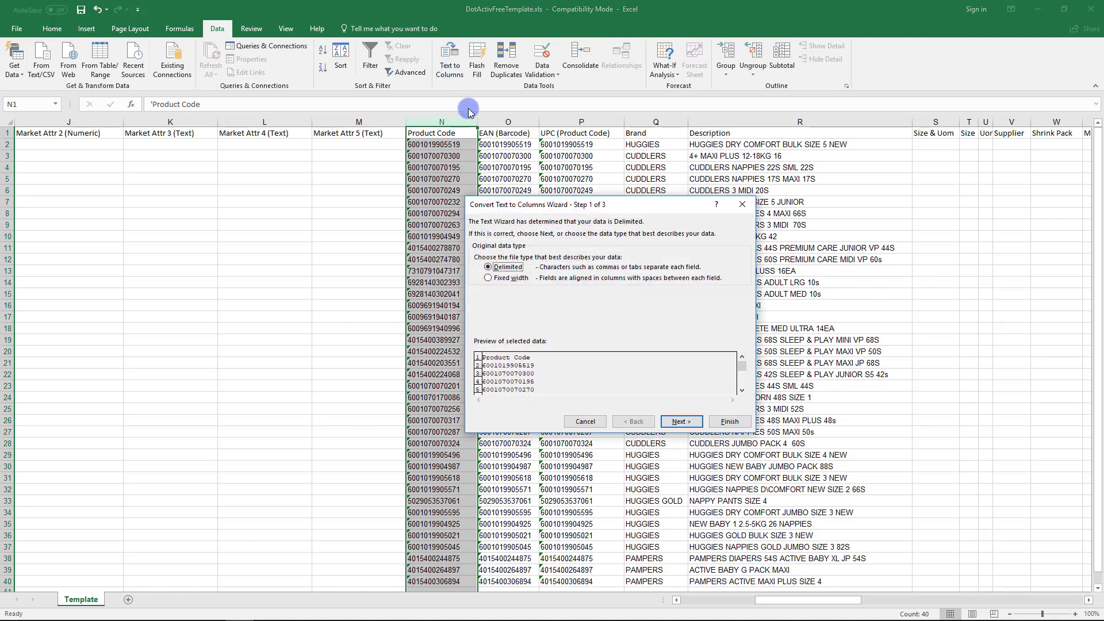
click(681, 422)
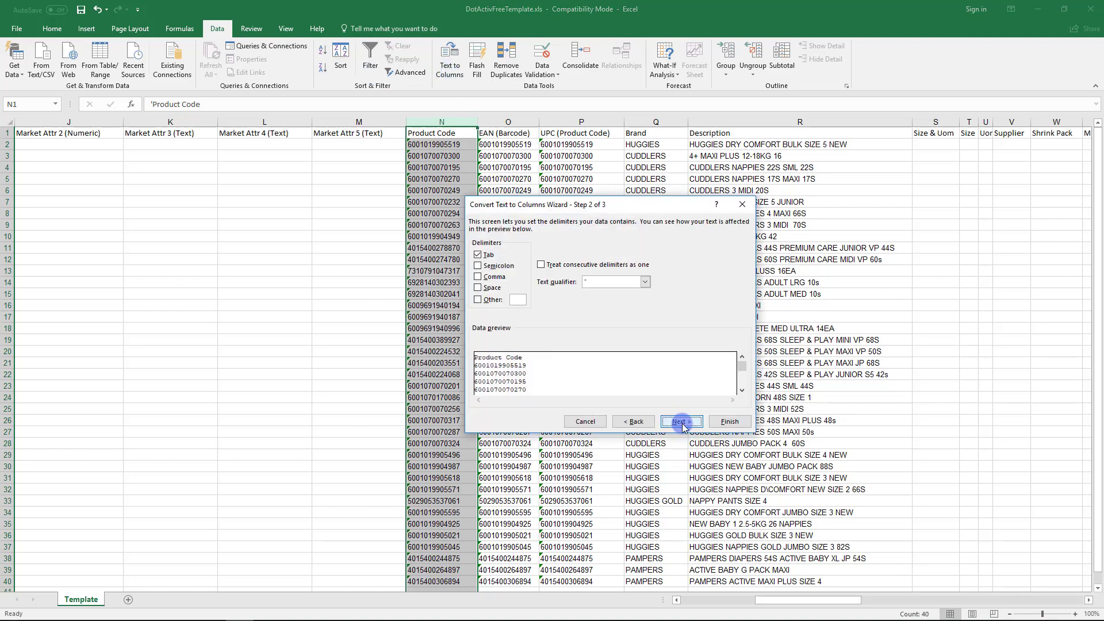
click(681, 423)
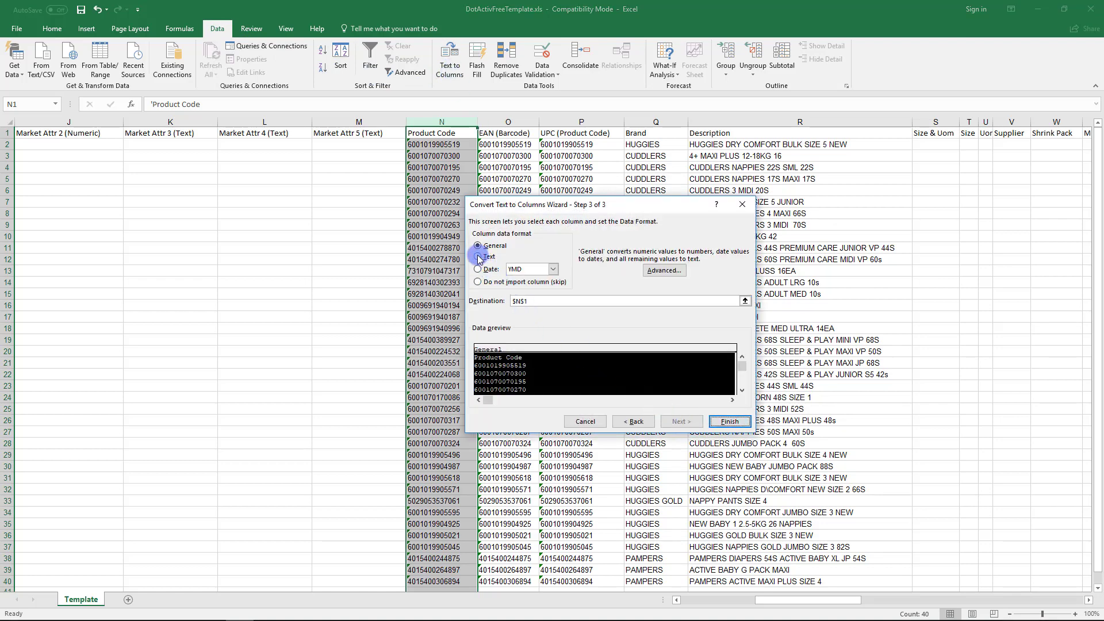
click(478, 256)
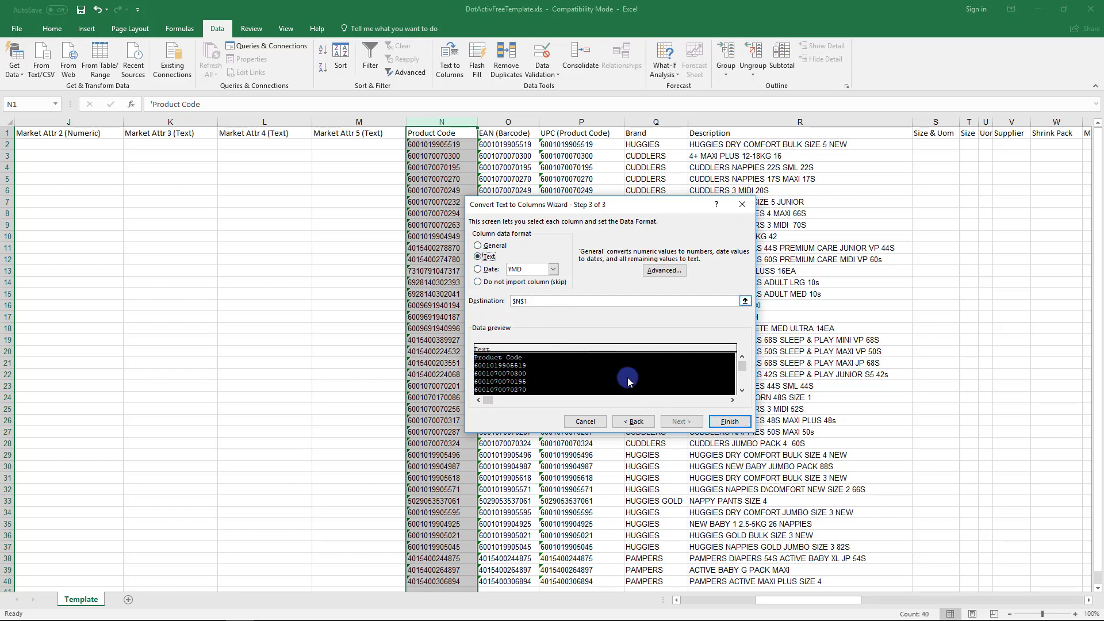
click(726, 422)
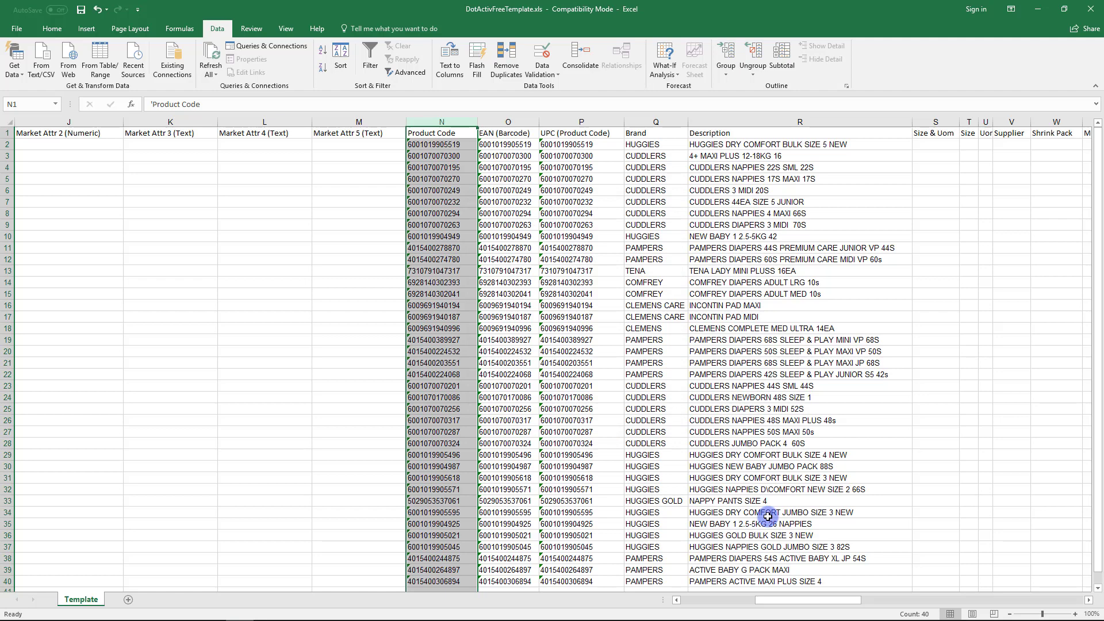
drag(789, 599, 697, 599)
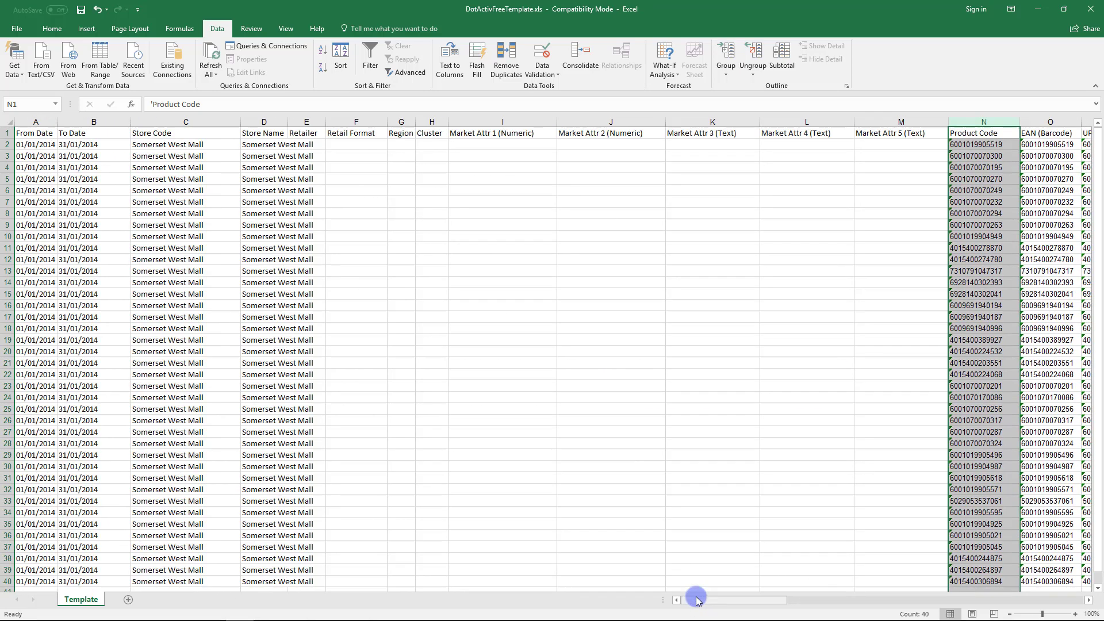
Step: From A1, apply a three-level sort: From Date, then Store Code, then Product Code
click(40, 133)
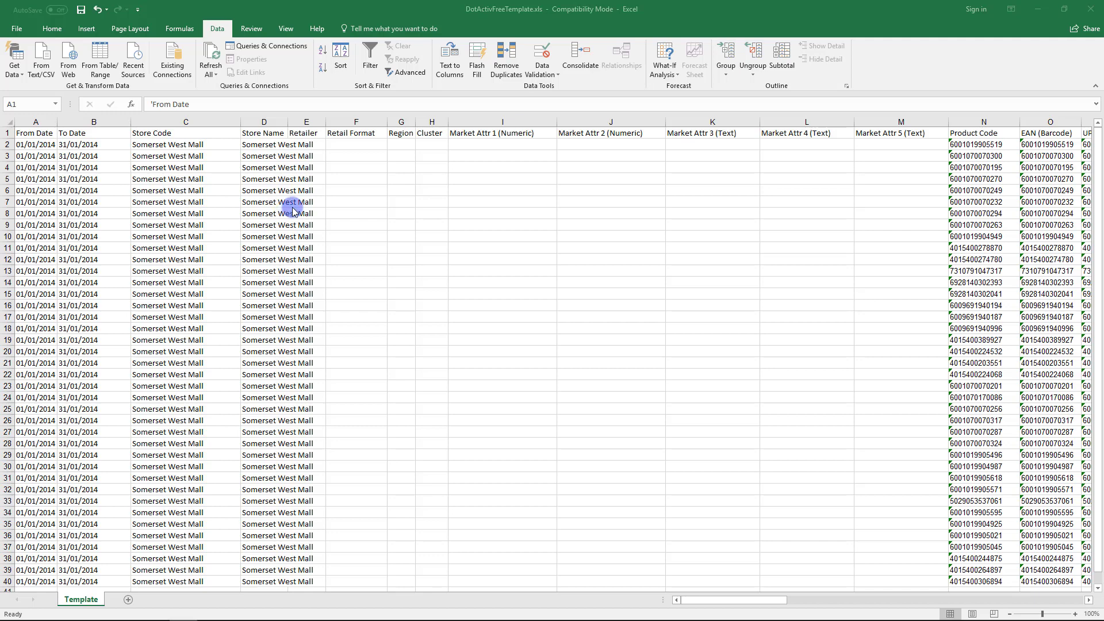
click(340, 55)
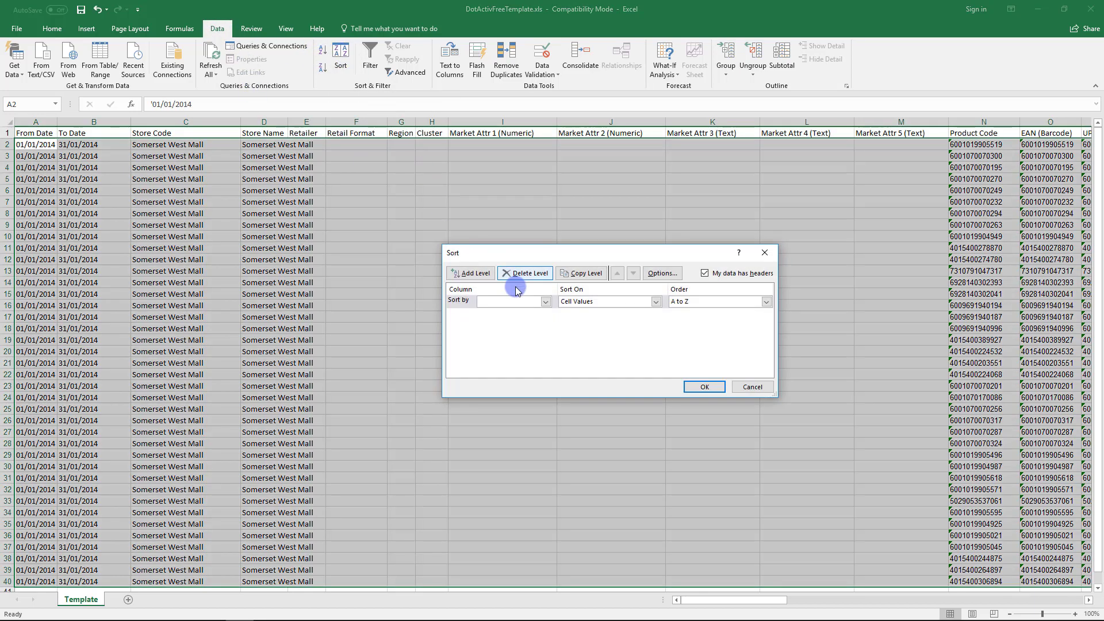
click(545, 302)
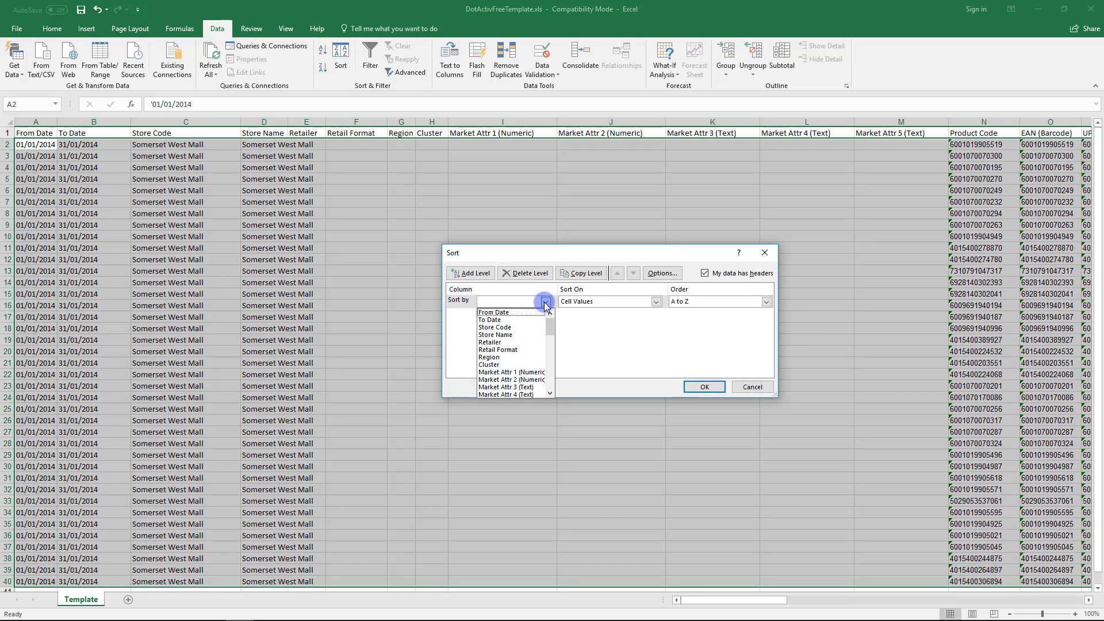
click(517, 311)
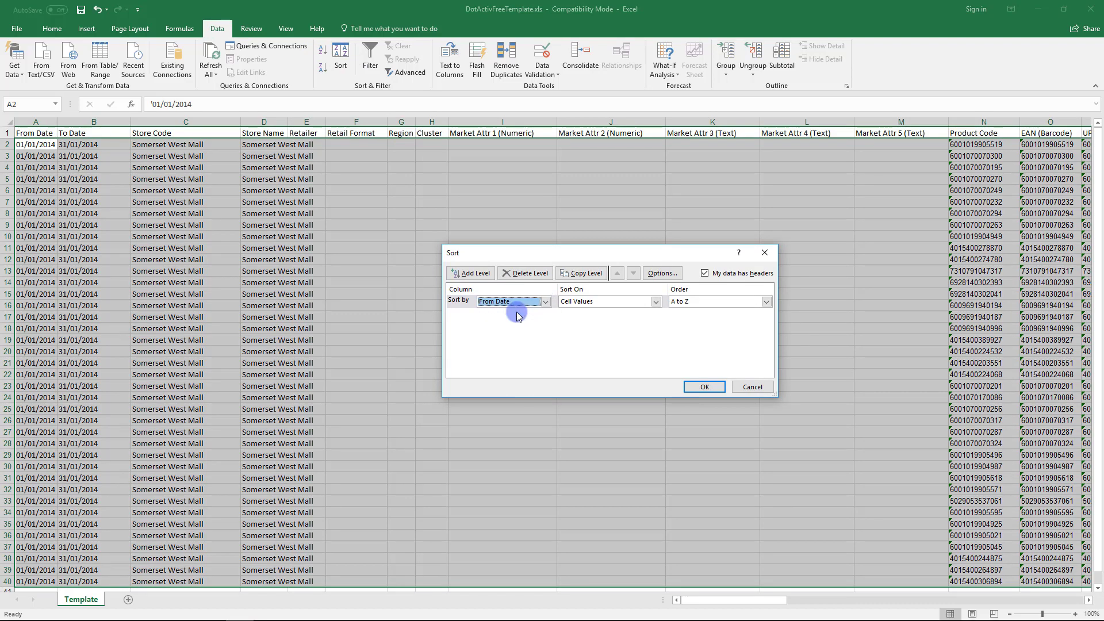
click(482, 275)
click(544, 315)
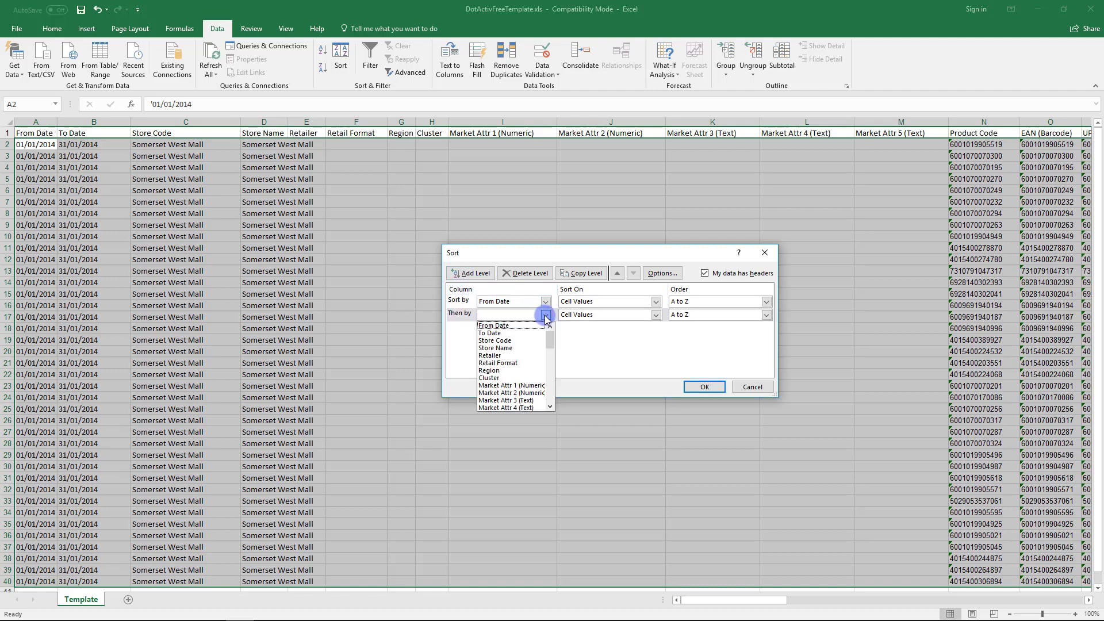
click(503, 340)
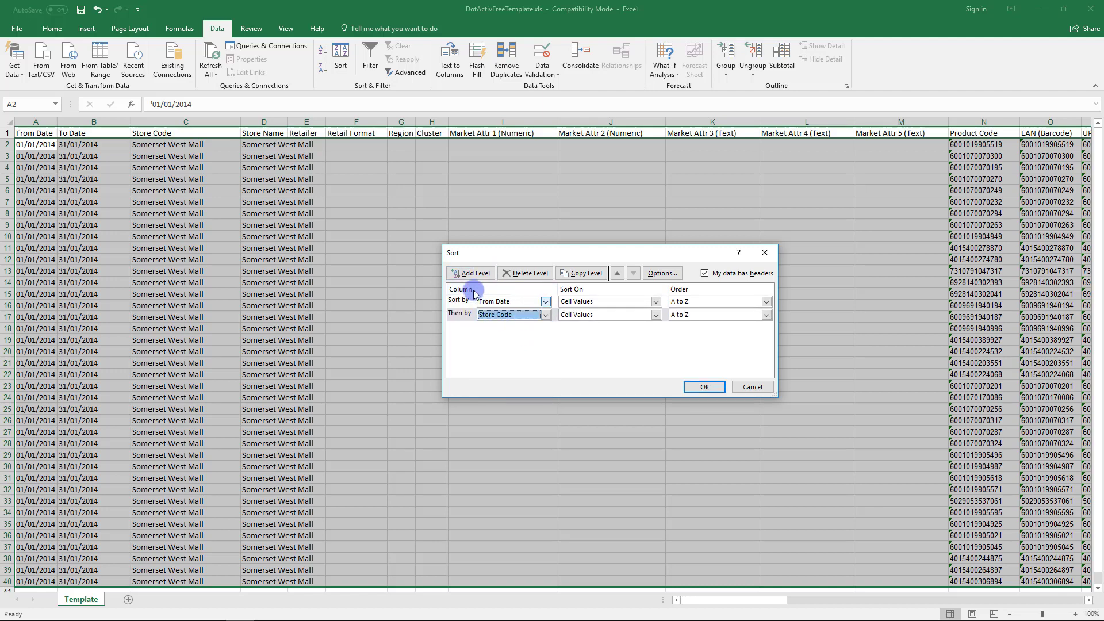
click(472, 274)
click(544, 329)
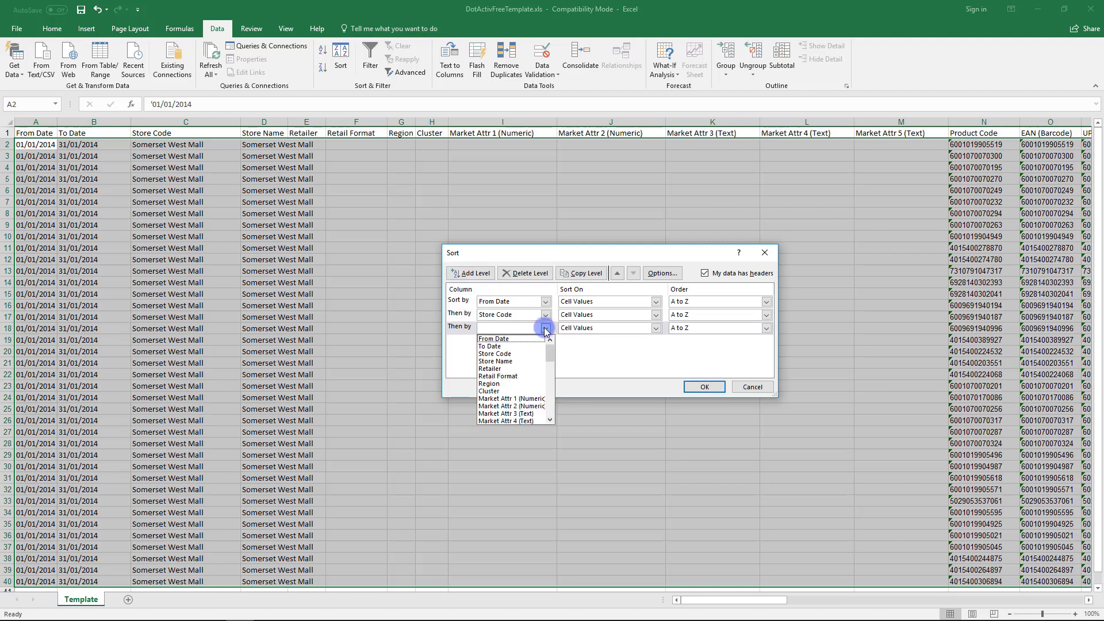
scroll(534, 352, down, 2)
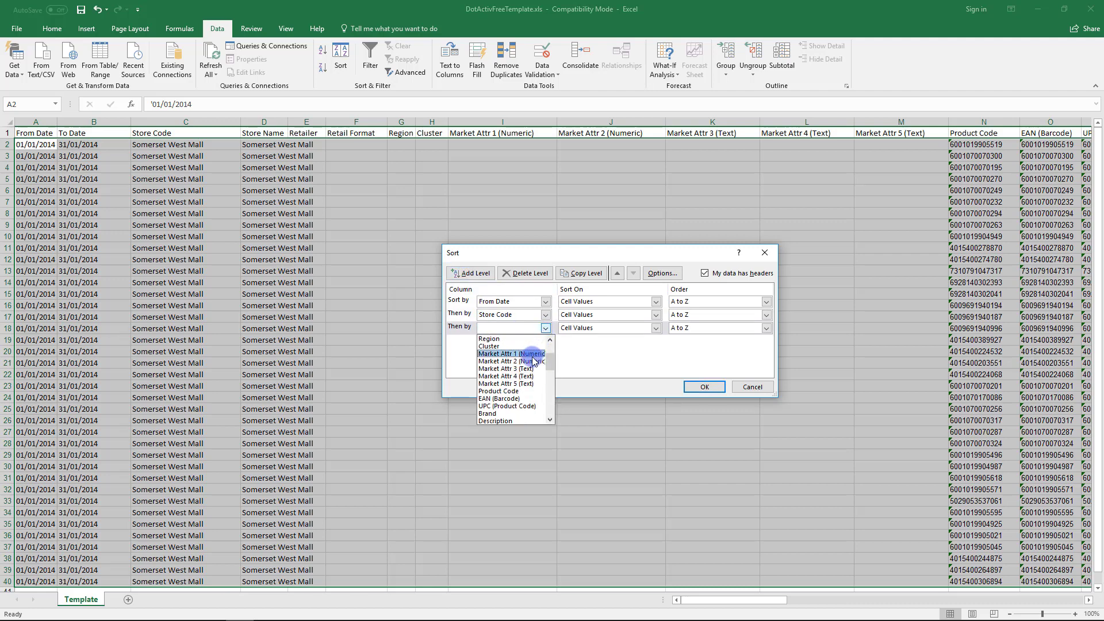
click(501, 390)
click(702, 387)
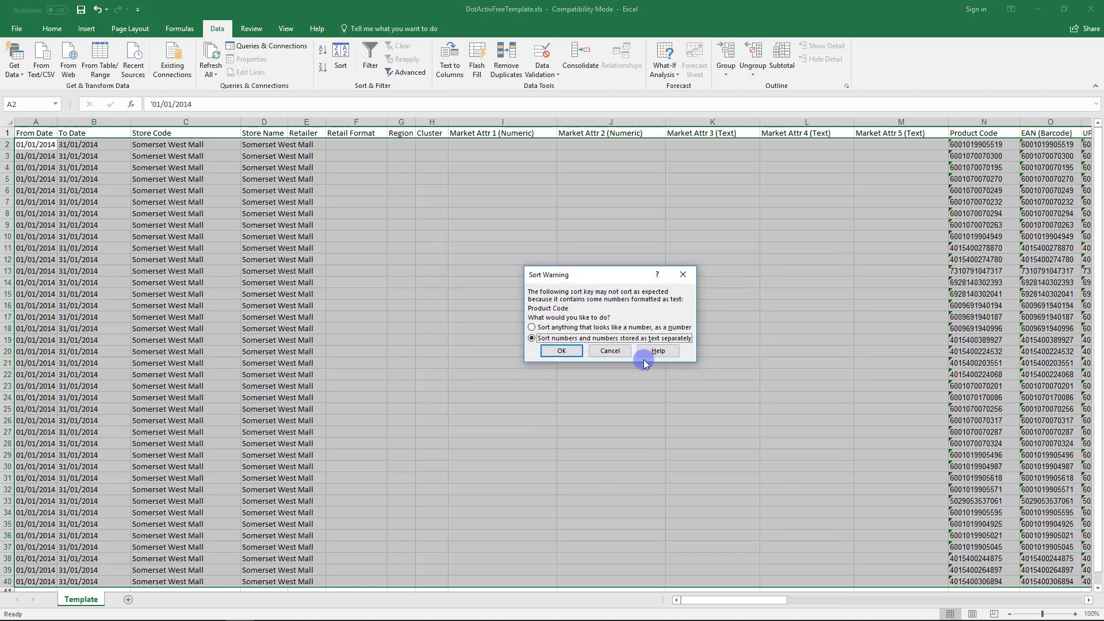
Step: Confirm the pending sort, then insert a blank column N left of Product Code
click(572, 352)
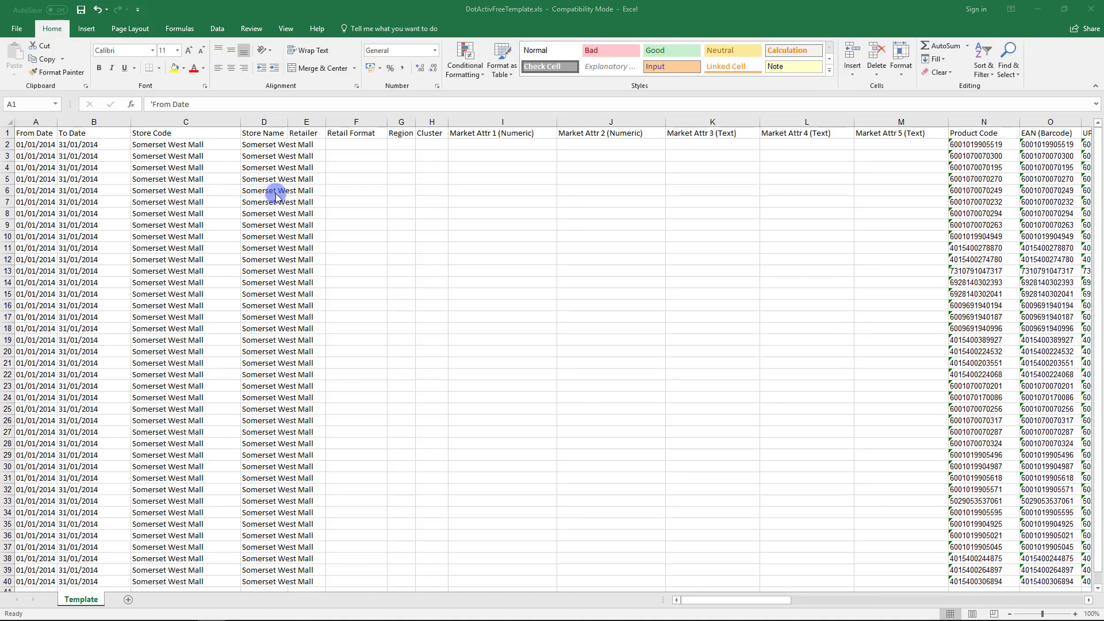
click(965, 123)
right_click(968, 124)
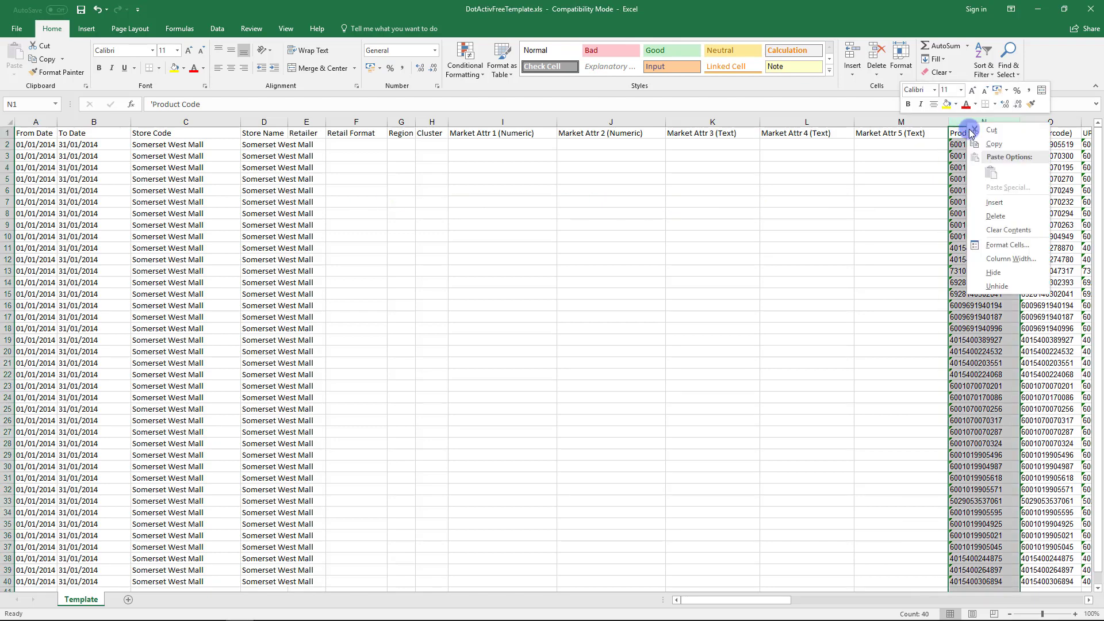
click(993, 202)
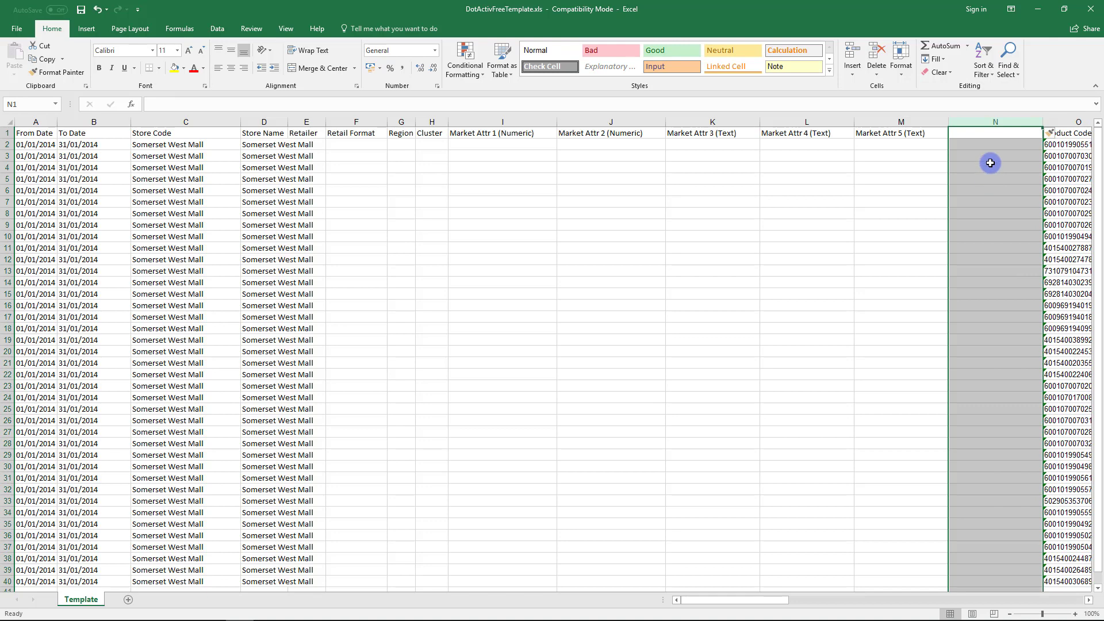
drag(751, 599, 825, 598)
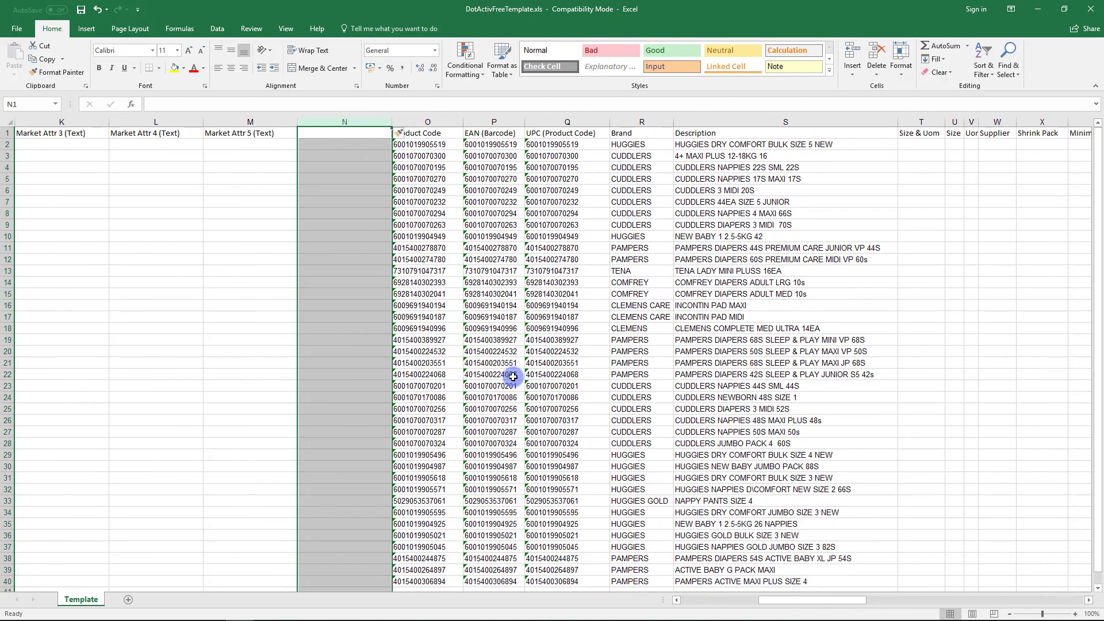
Step: Format the new column N as General
right_click(332, 213)
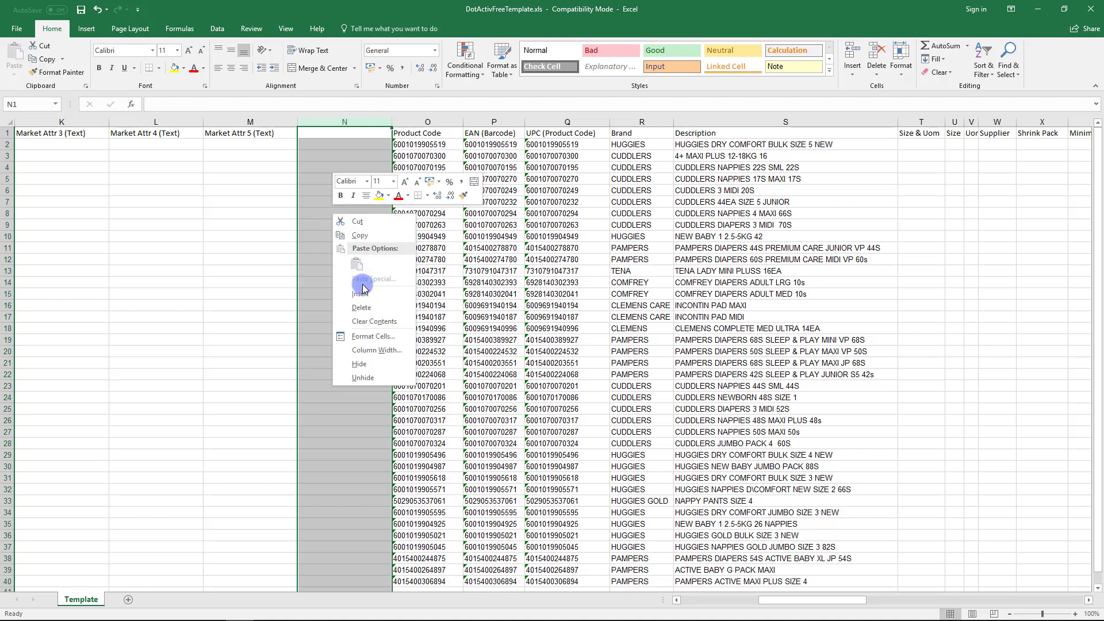
click(374, 336)
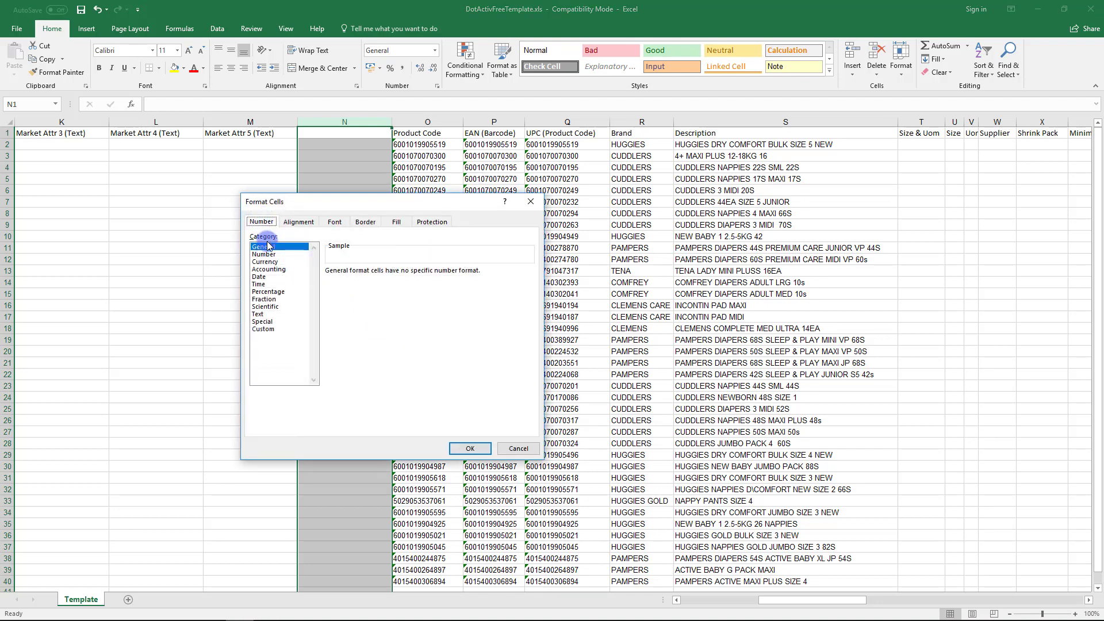
click(470, 449)
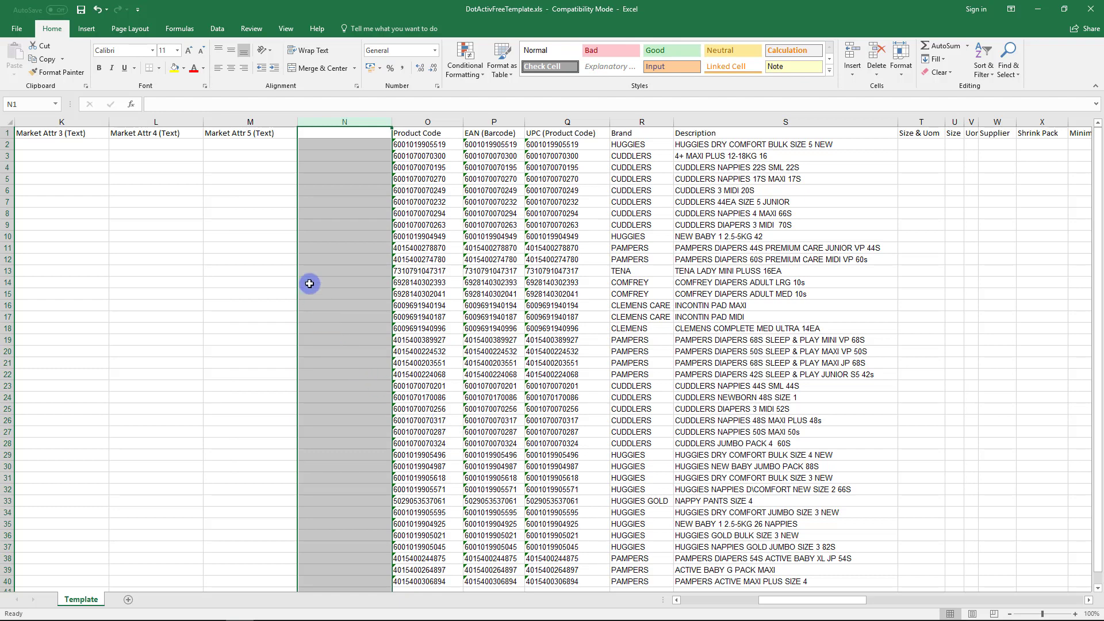
Step: Enter =IF(O3=O2,"duplicate","ok") in N3 through the IF function arguments
click(335, 157)
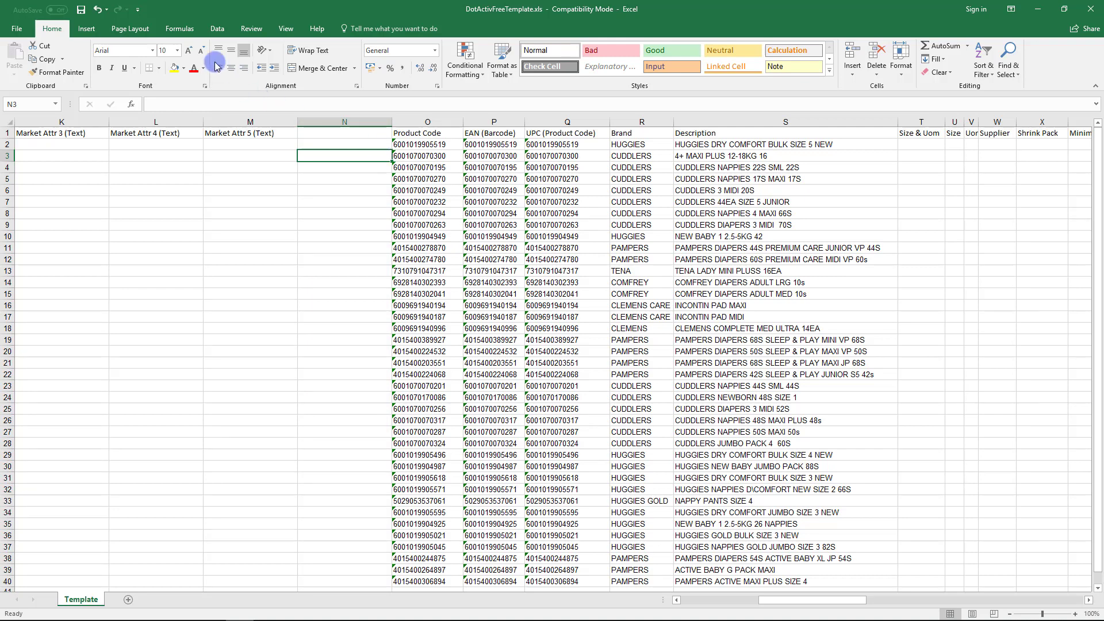
click(179, 29)
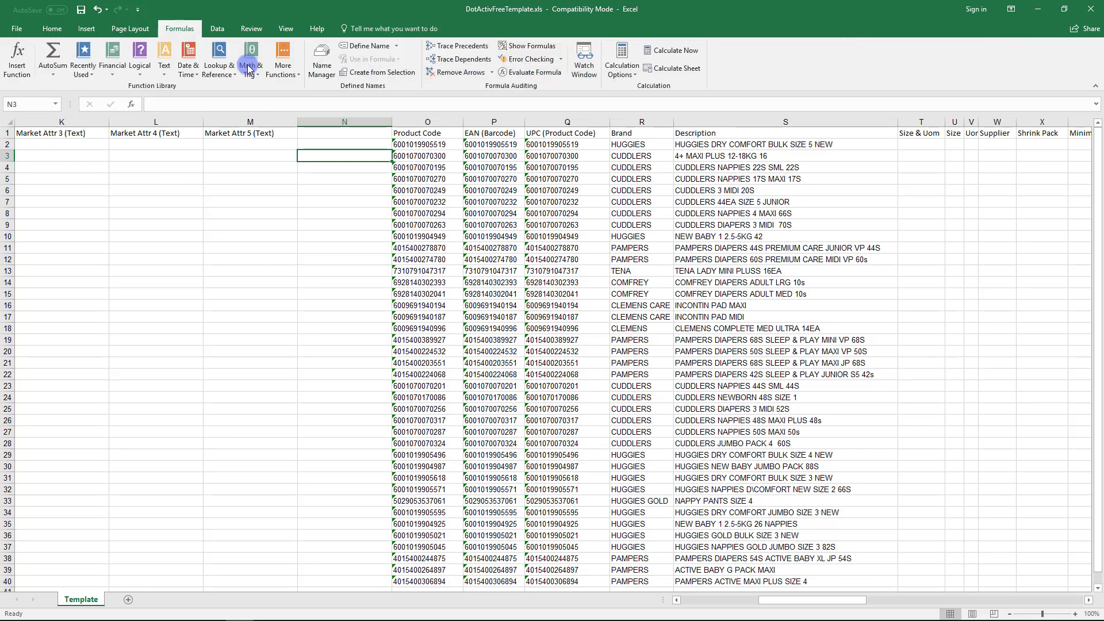
click(17, 58)
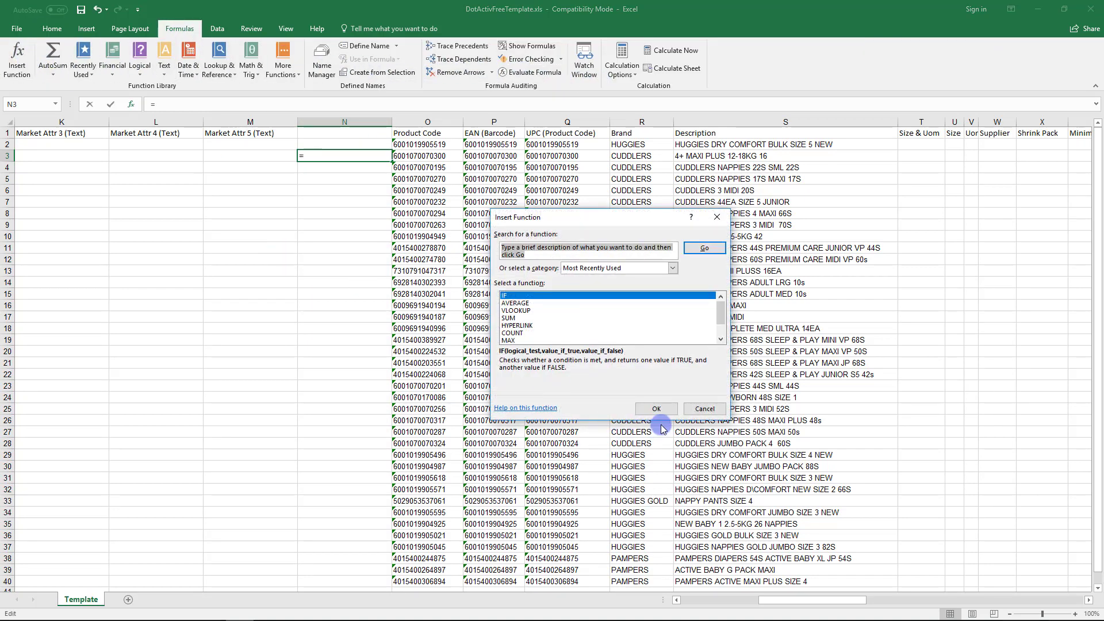
click(656, 408)
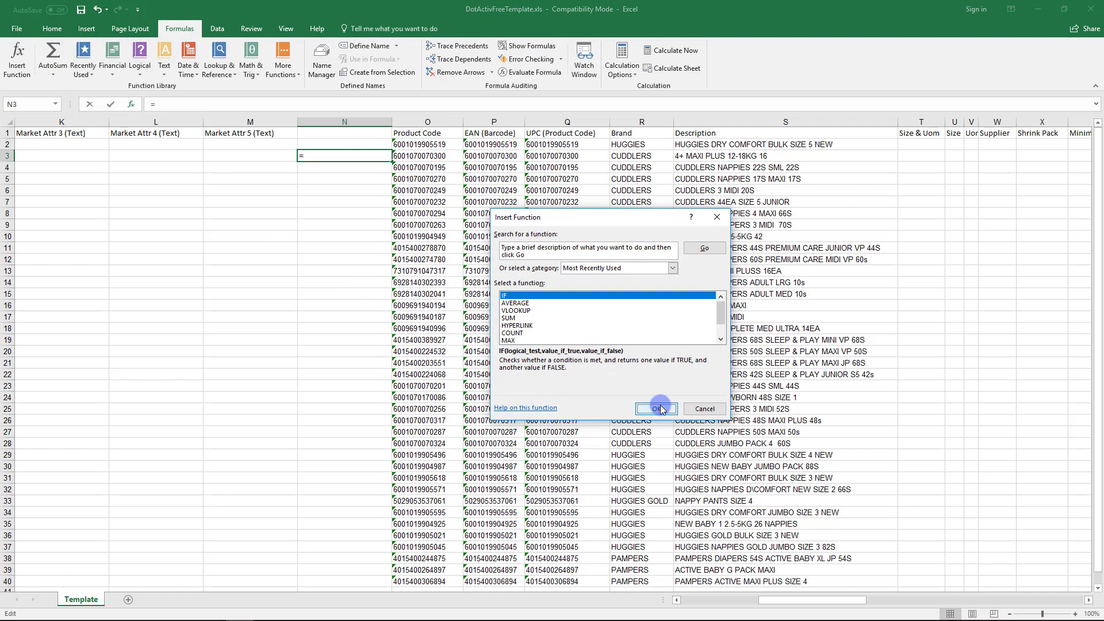
click(414, 156)
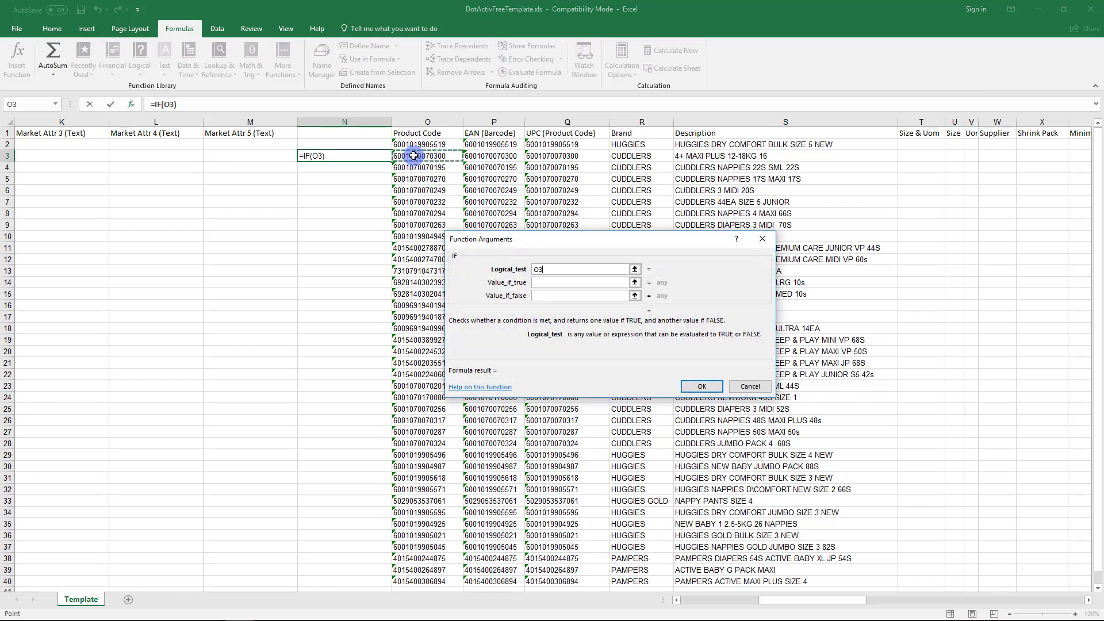
text(=)
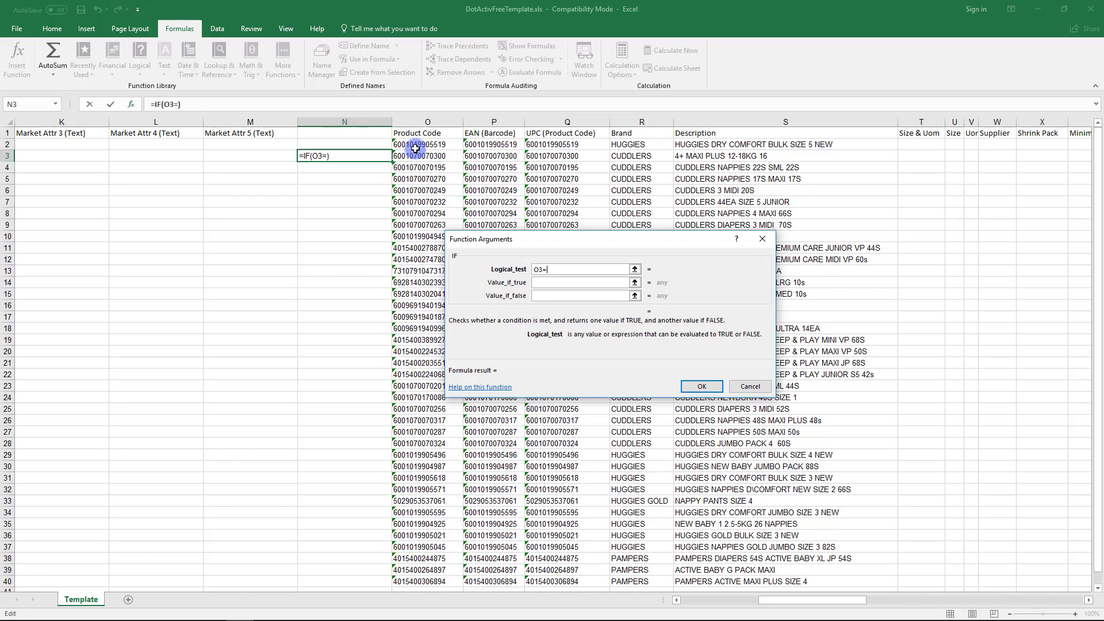
click(415, 144)
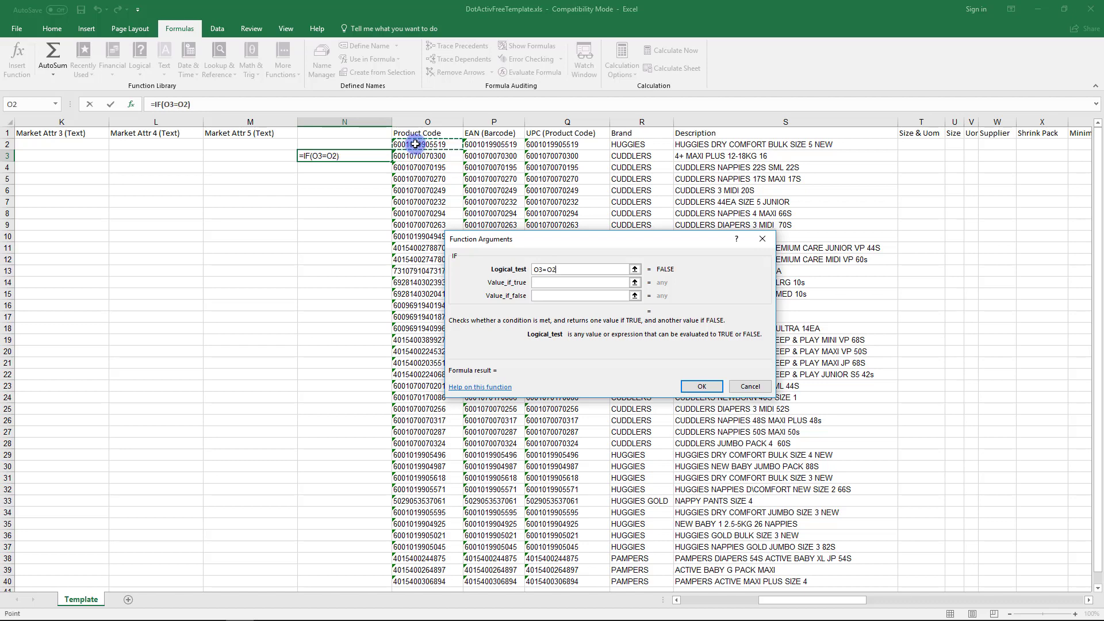
key(Tab)
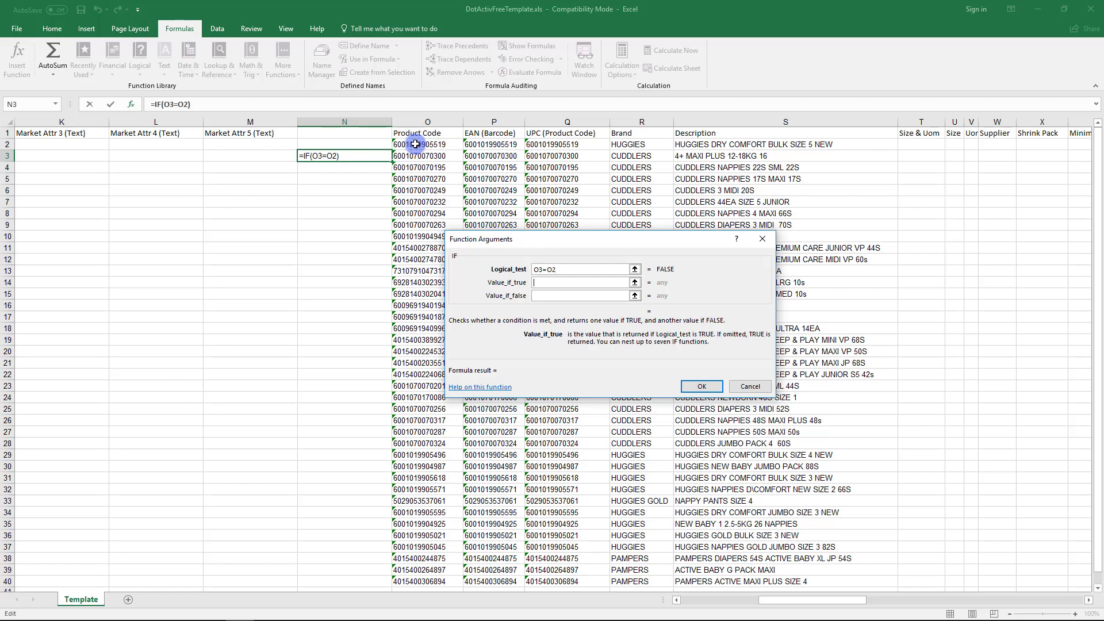
text(duplicat)
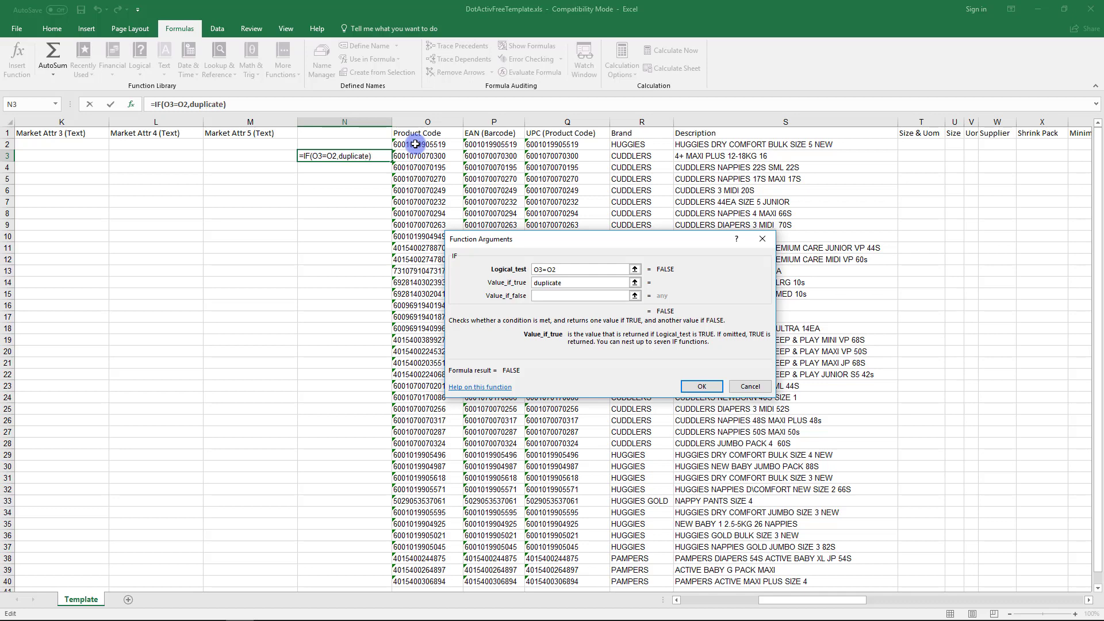
text(e)
key(Tab)
text(ok)
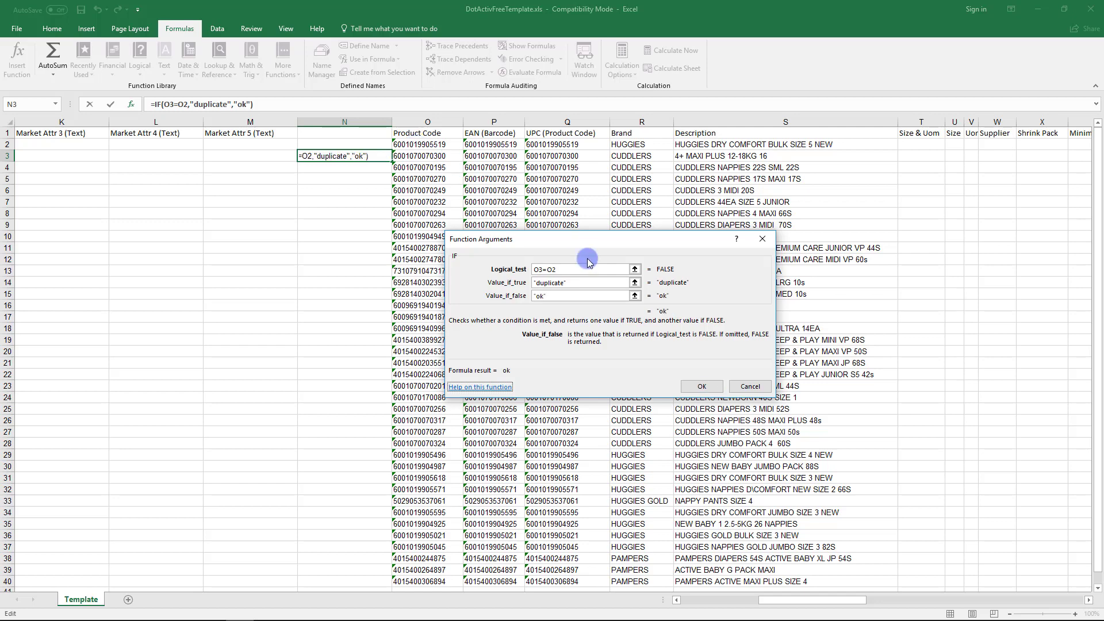
click(701, 386)
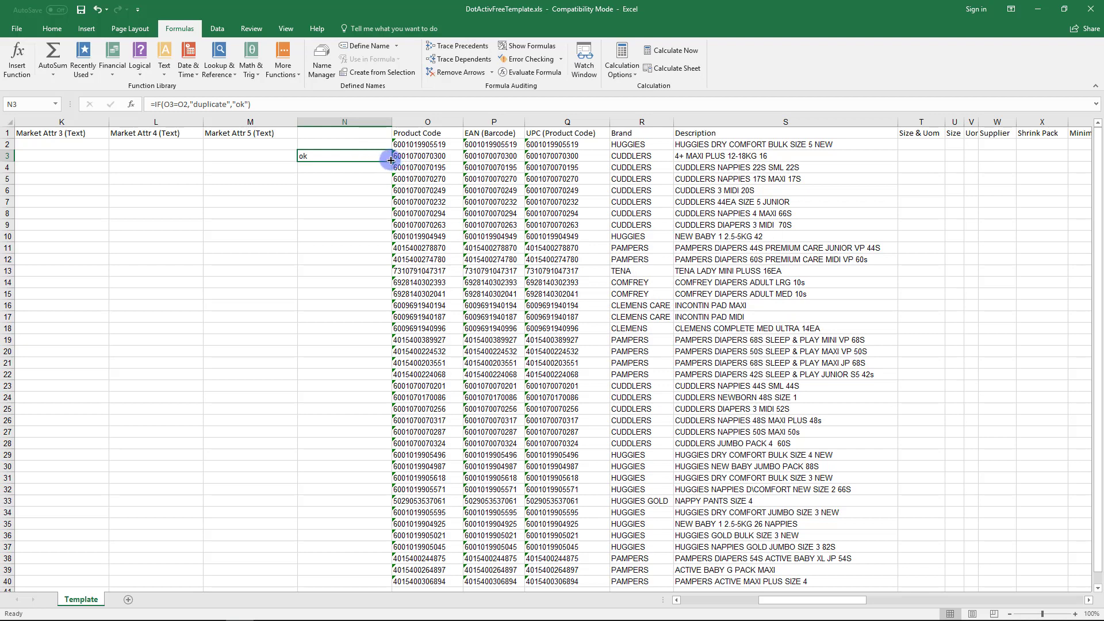
Step: Fill N3's IF formula up into N2 and down to N40, then check the column
drag(392, 161, 388, 147)
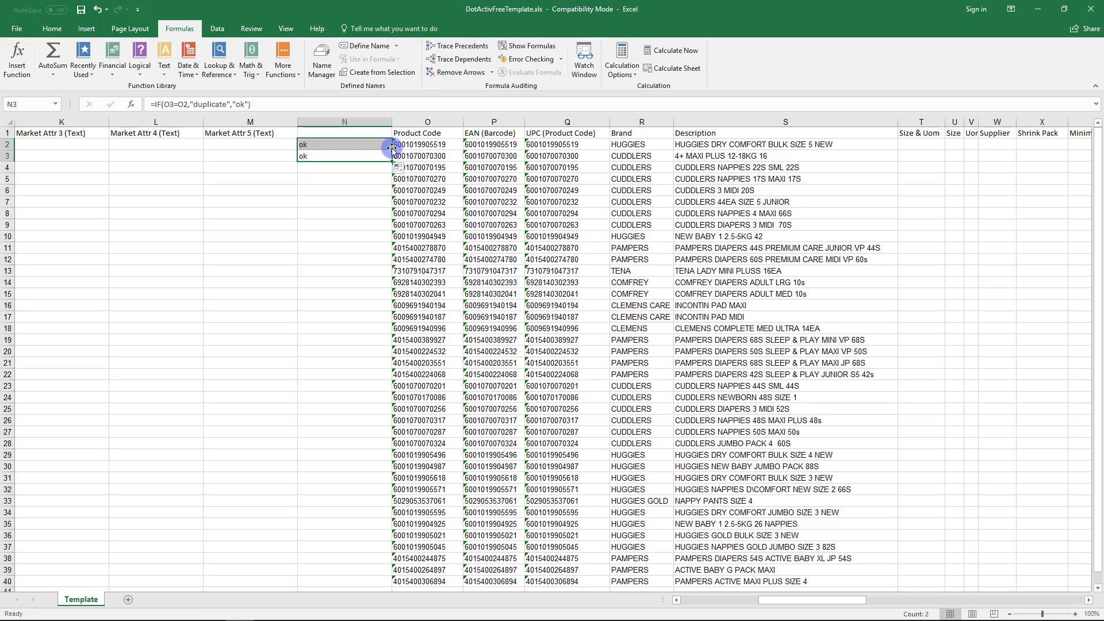
double_click(392, 161)
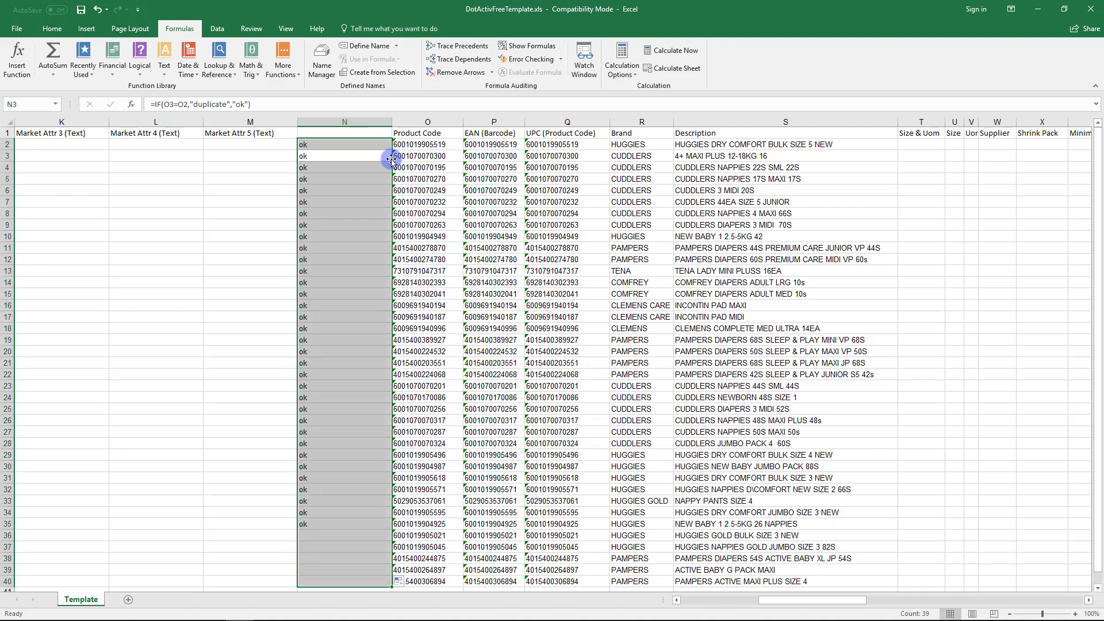
click(345, 122)
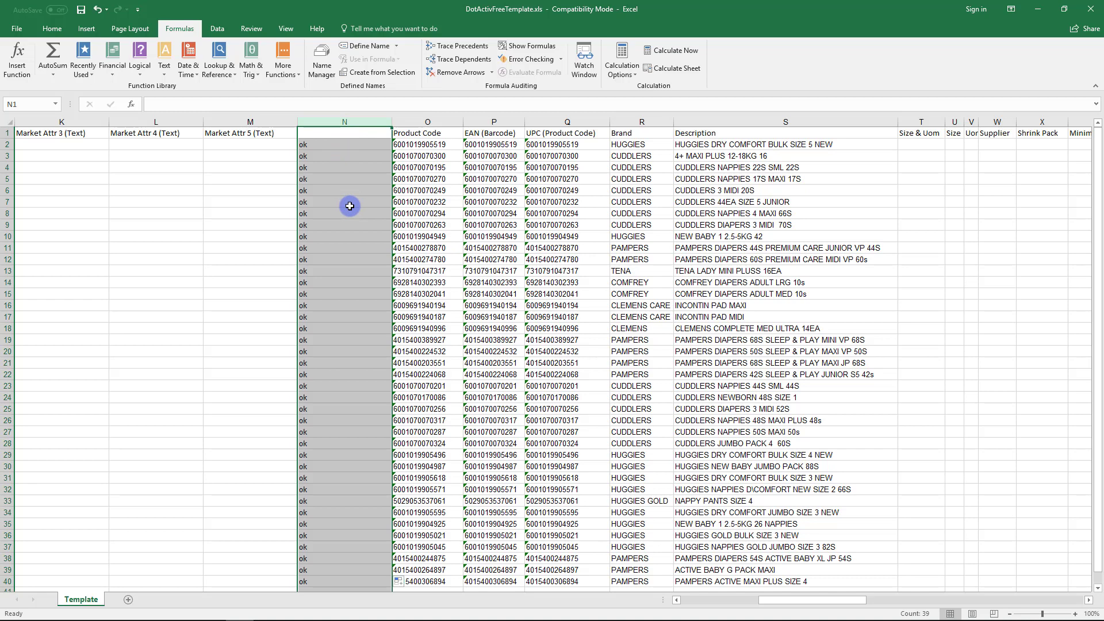
scroll(349, 205, down, 2)
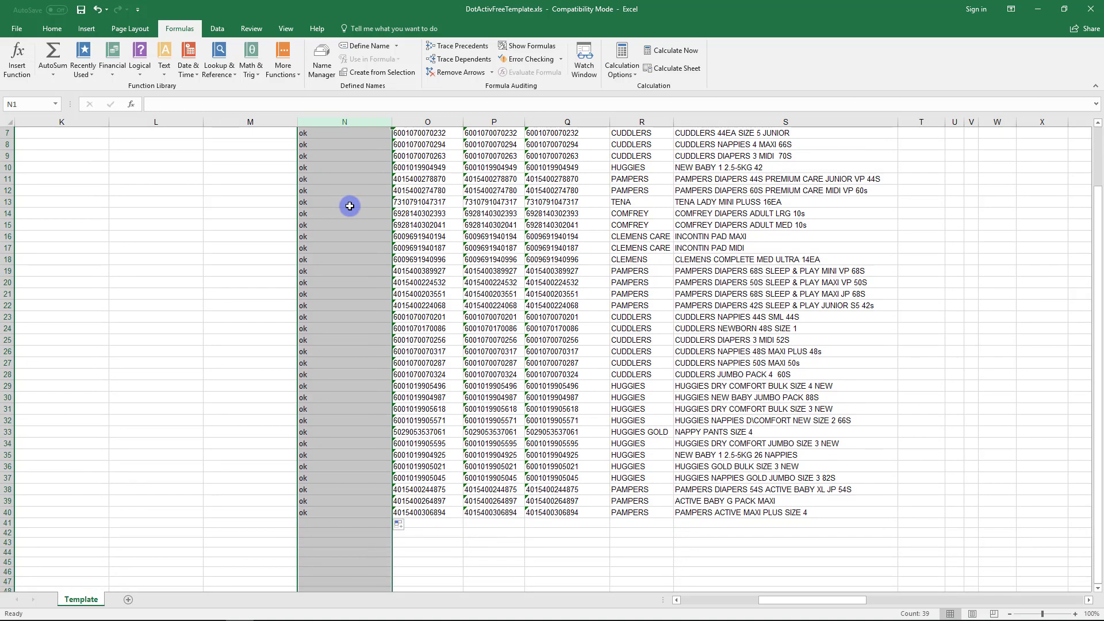
scroll(350, 205, up, 2)
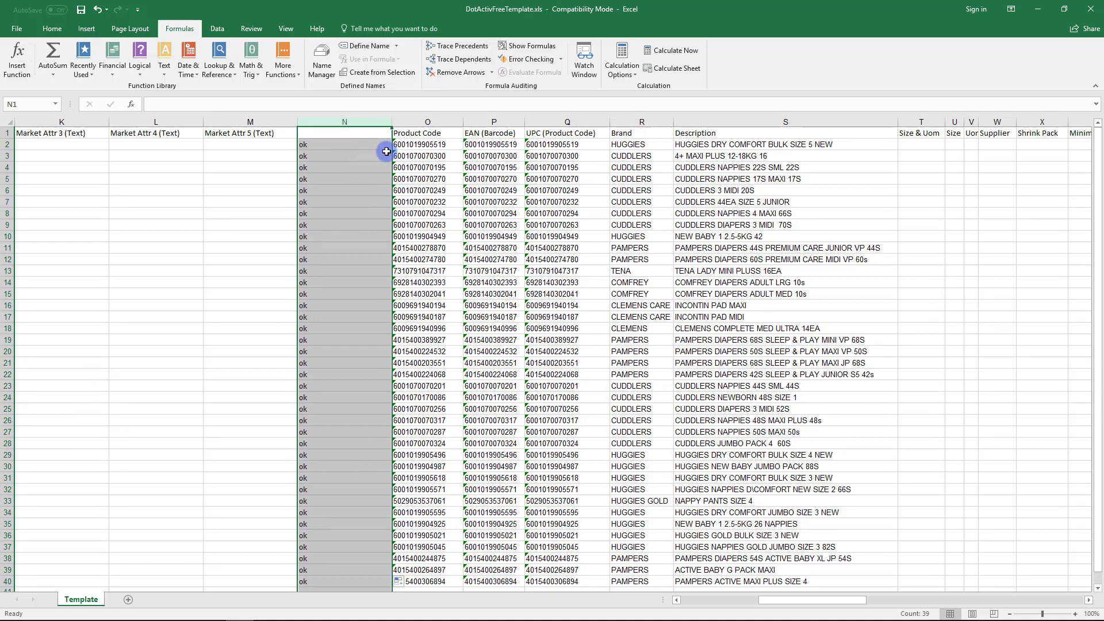
click(412, 135)
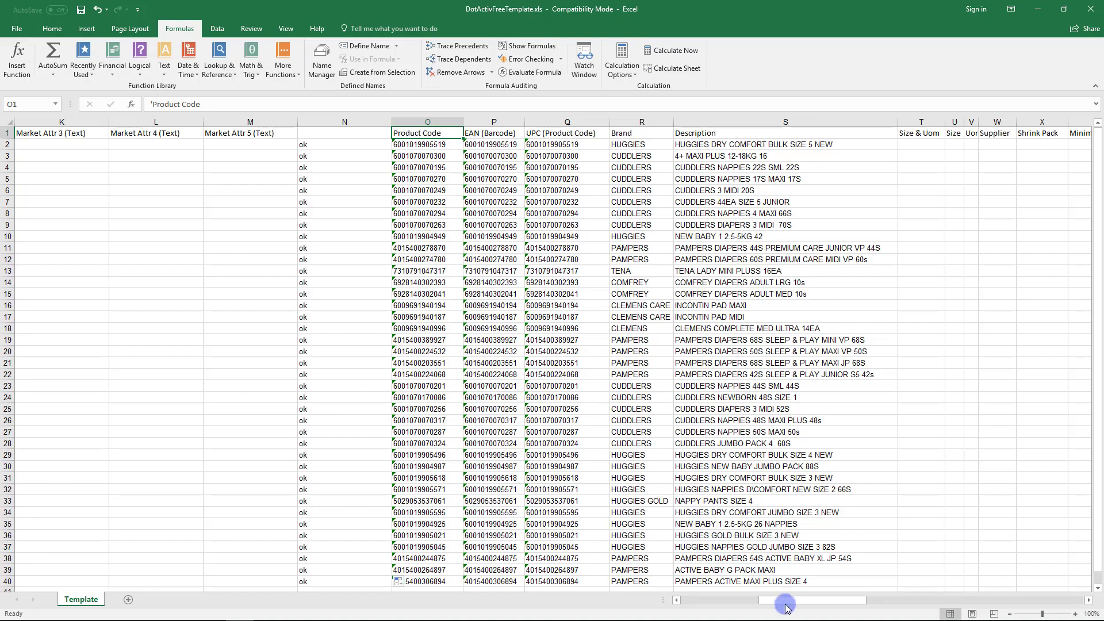
drag(784, 599, 680, 596)
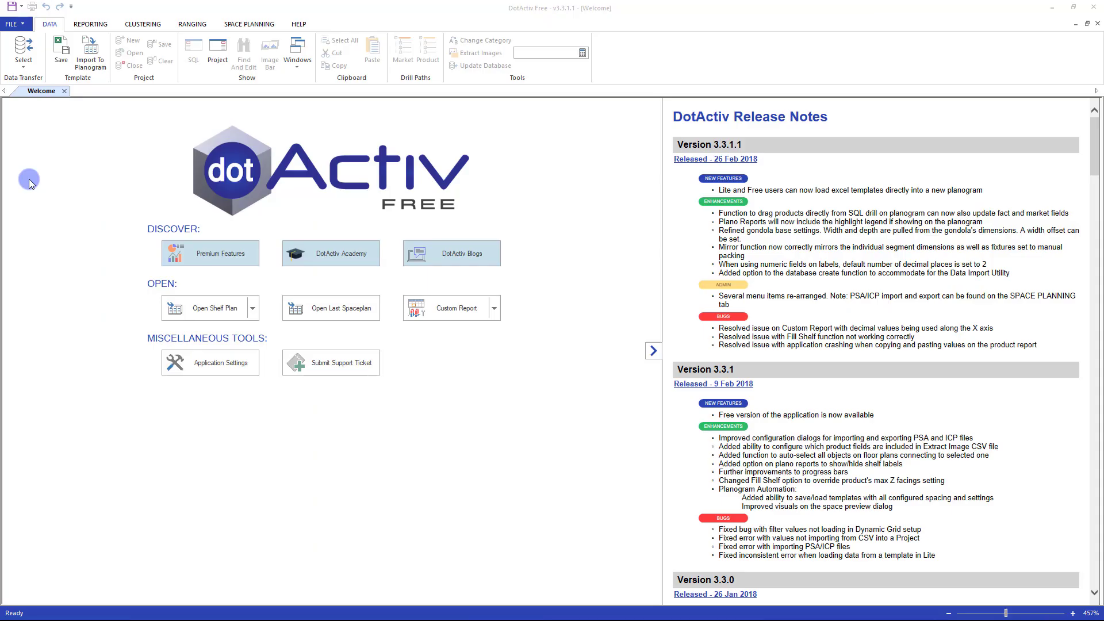
Step: Import C:\DotActiv Data\Templates\DotActivFreeTemplate.xls into a planogram, creating New Gondola 3
click(91, 62)
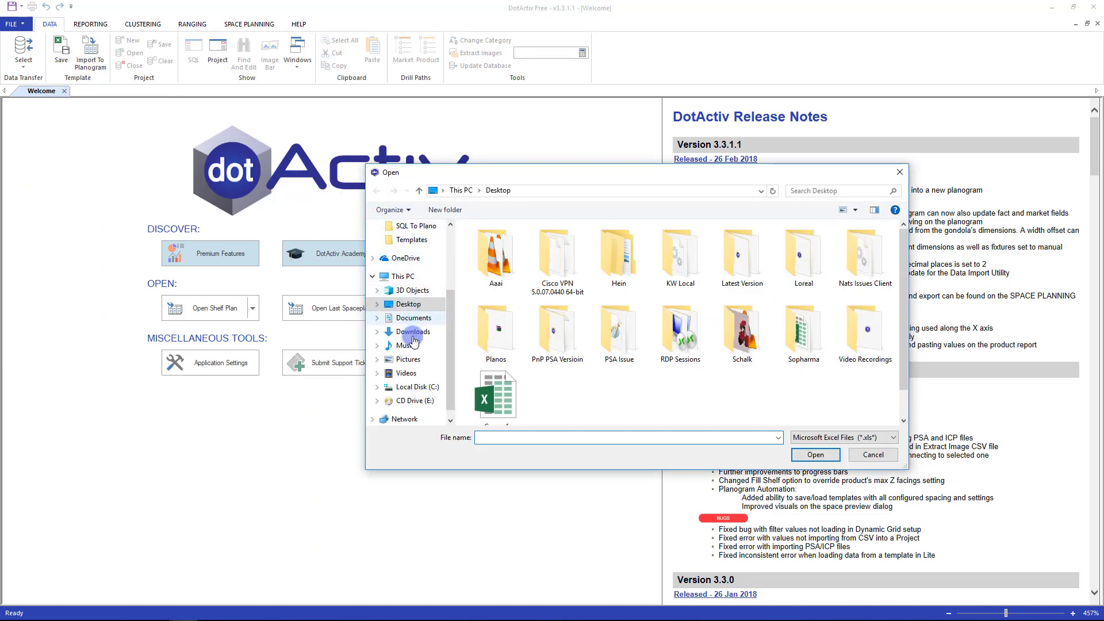
click(418, 387)
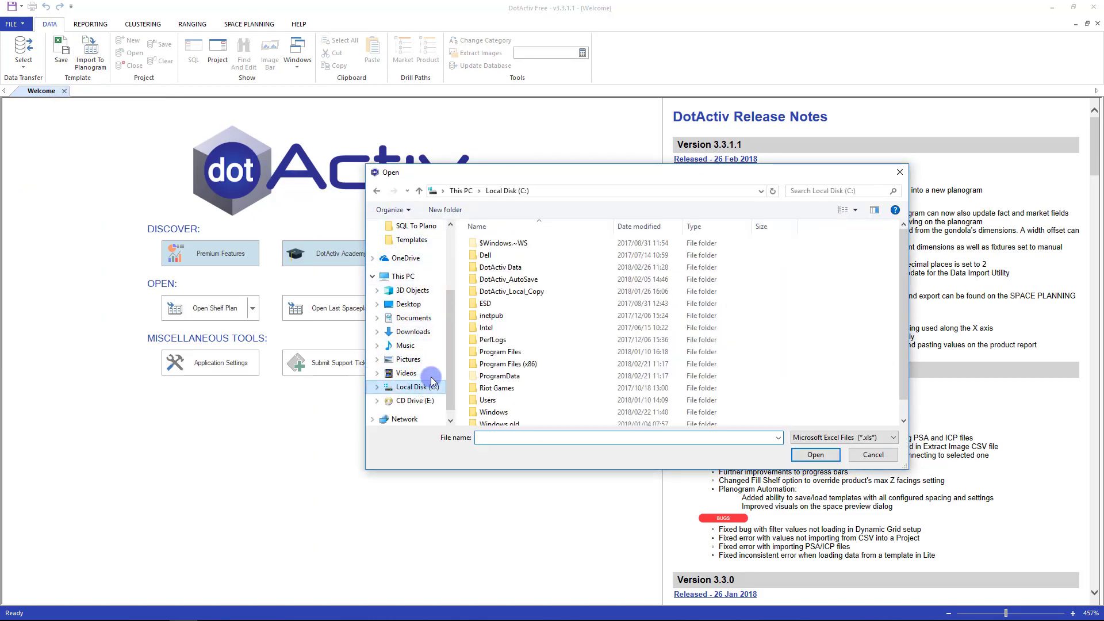
double_click(516, 268)
double_click(514, 304)
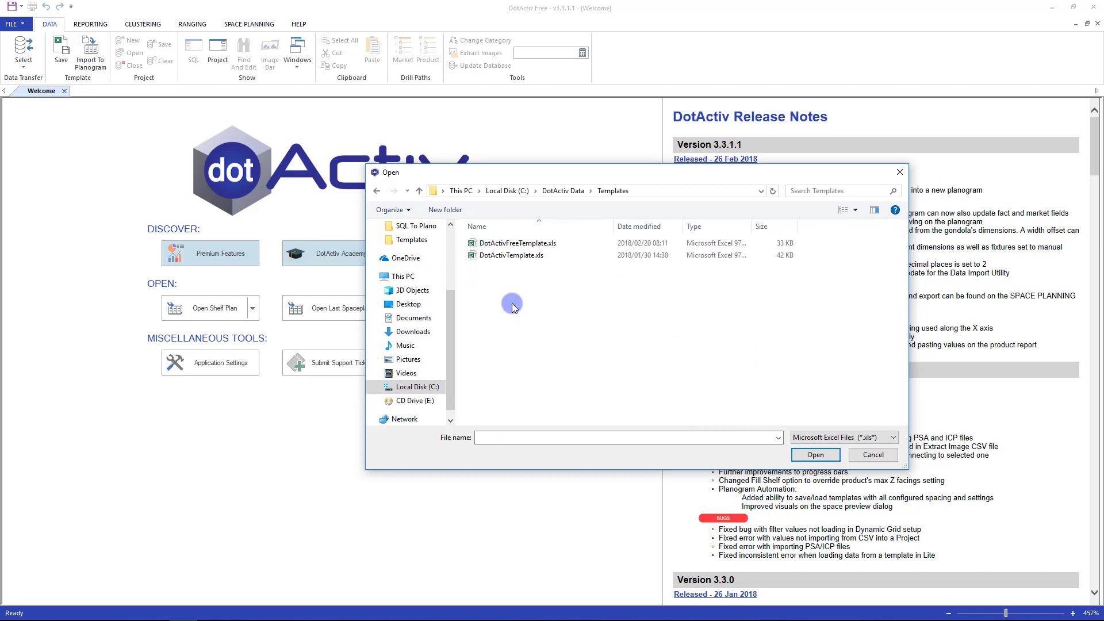
click(520, 243)
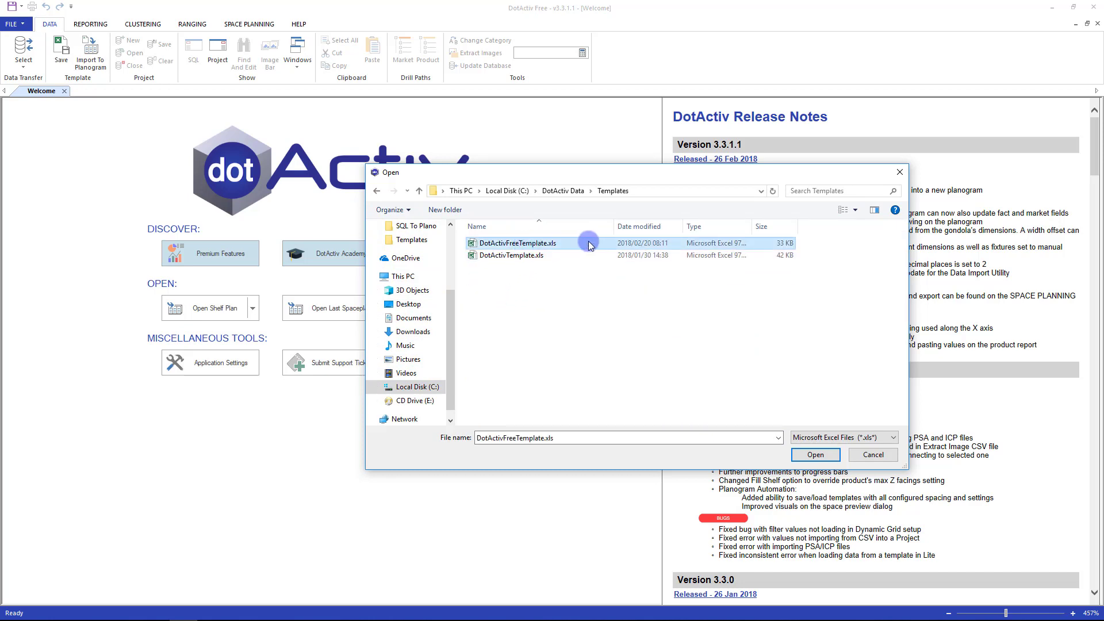
click(817, 455)
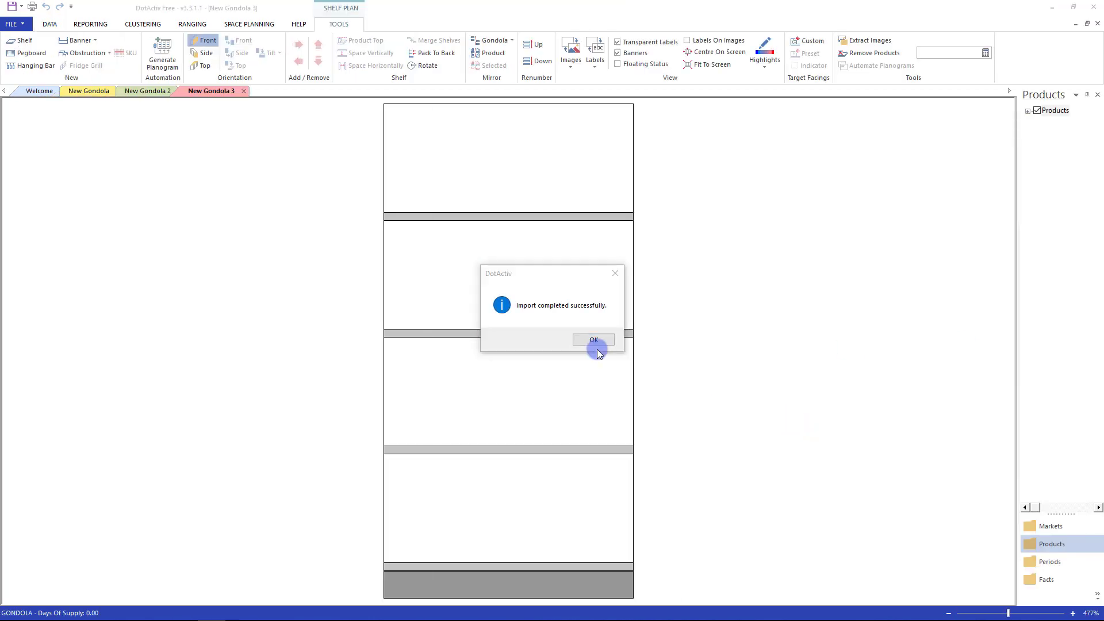
click(594, 339)
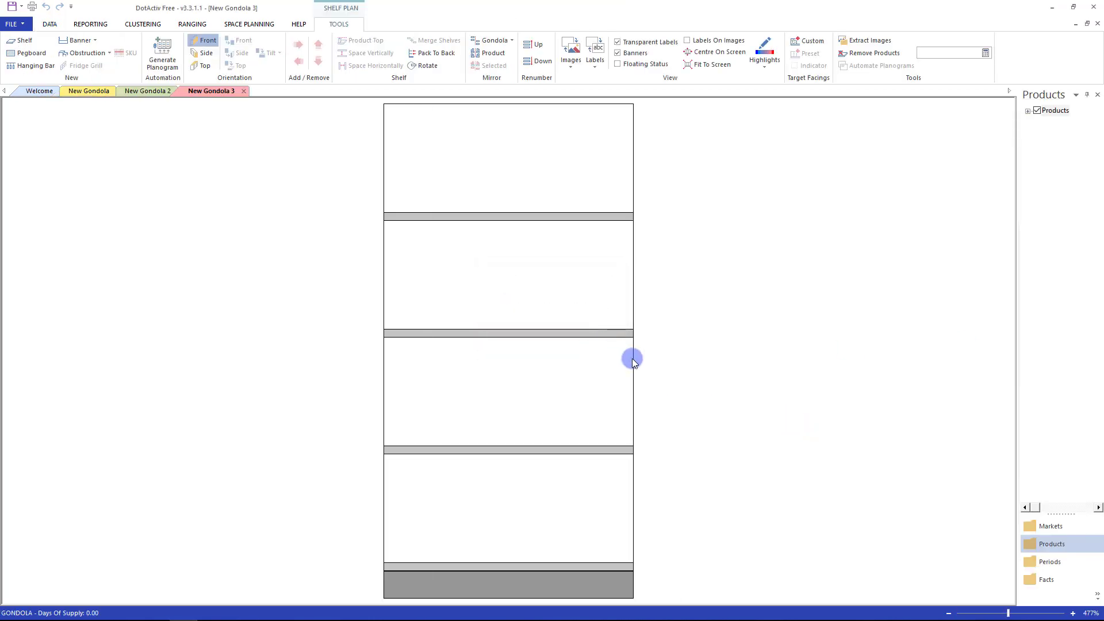
scroll(651, 365, down, 1)
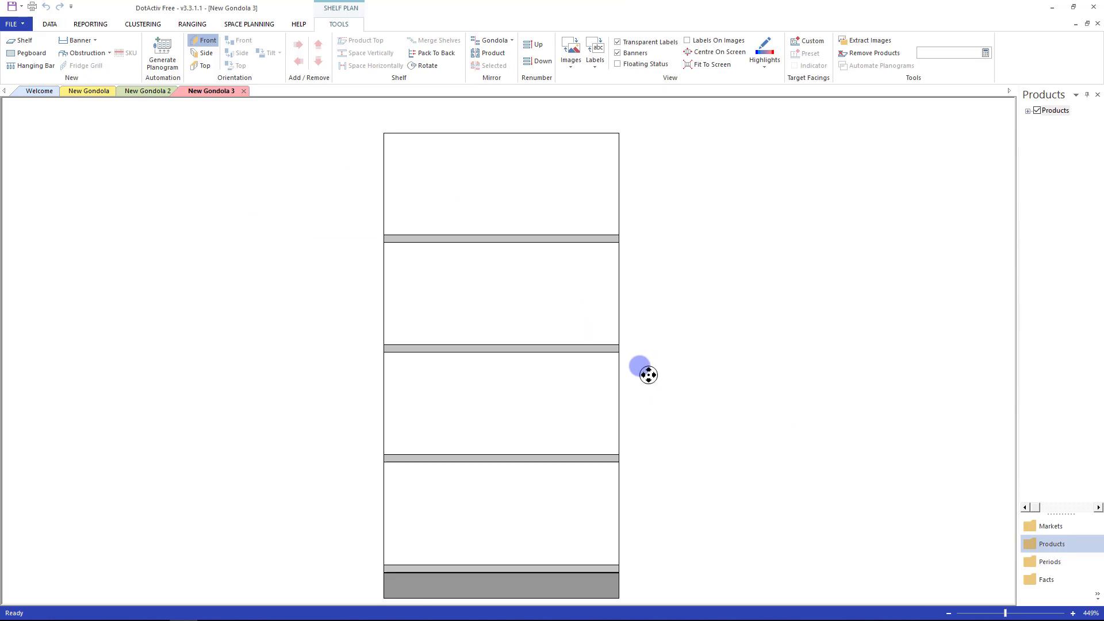
scroll(656, 385, down, 1)
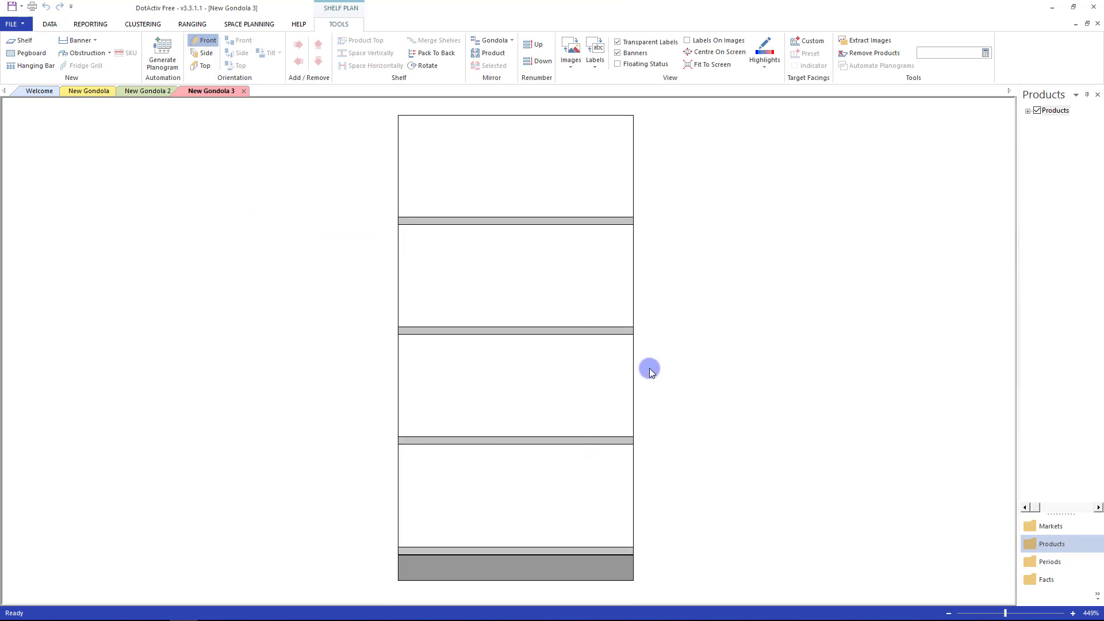